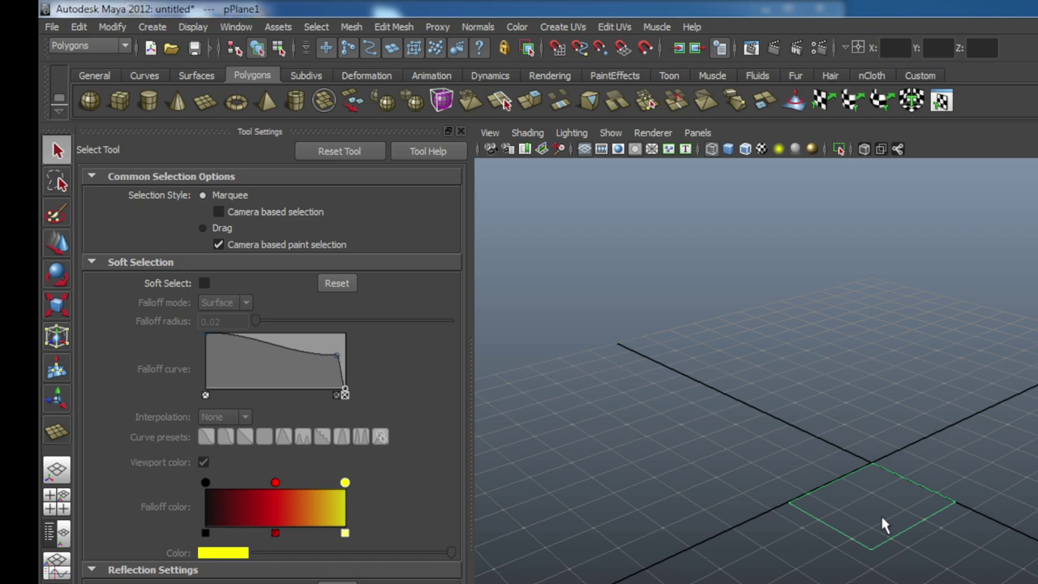
Move the plane in the top view along X and Z until it is centred on the grid origin
{"action": "key", "text": "space"}
{"action": "left_click_drag", "start_coordinate": [883, 528], "coordinate": [807, 517]}
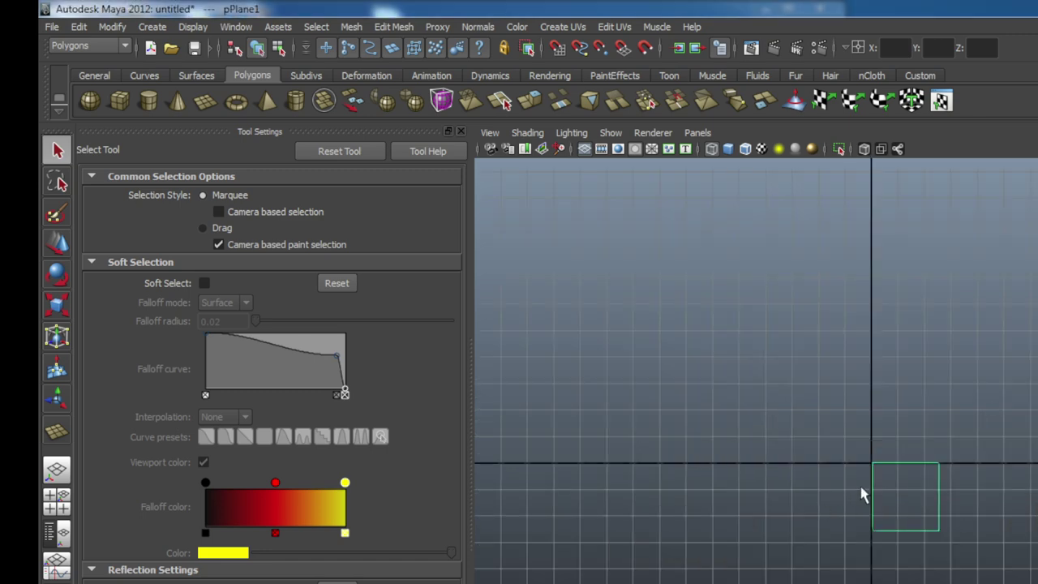
{"action": "key", "text": "w"}
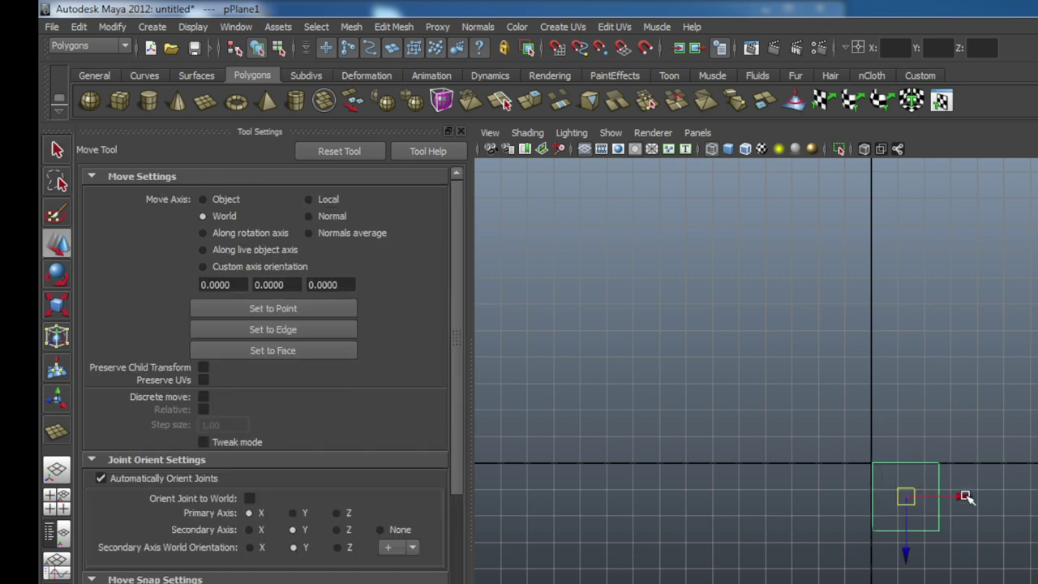
{"action": "left_click_drag", "start_coordinate": [952, 501], "coordinate": [924, 497]}
{"action": "left_click_drag", "start_coordinate": [876, 558], "coordinate": [883, 523]}
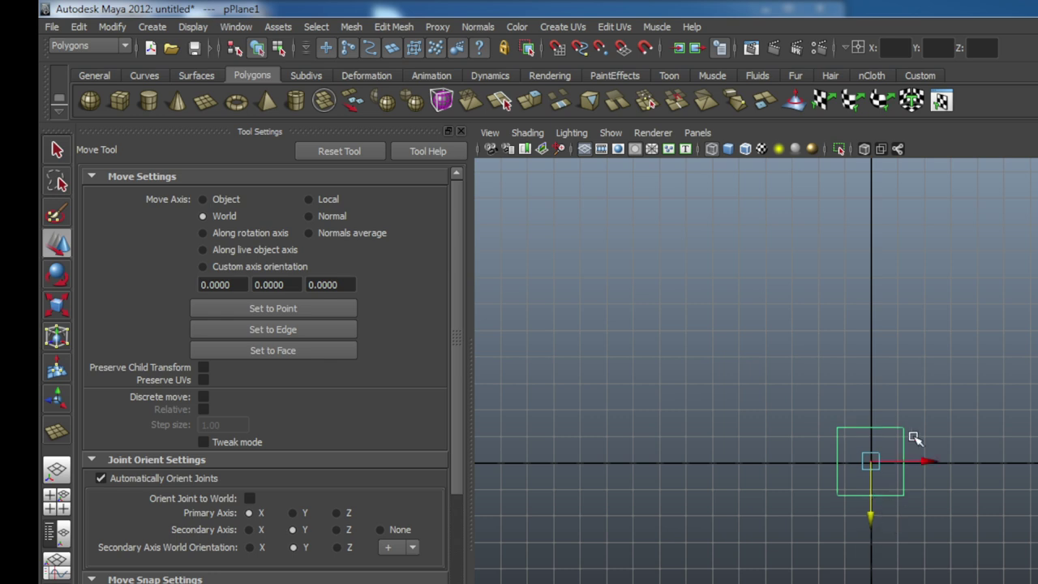
{"action": "left_click_drag", "start_coordinate": [928, 459], "coordinate": [929, 460]}
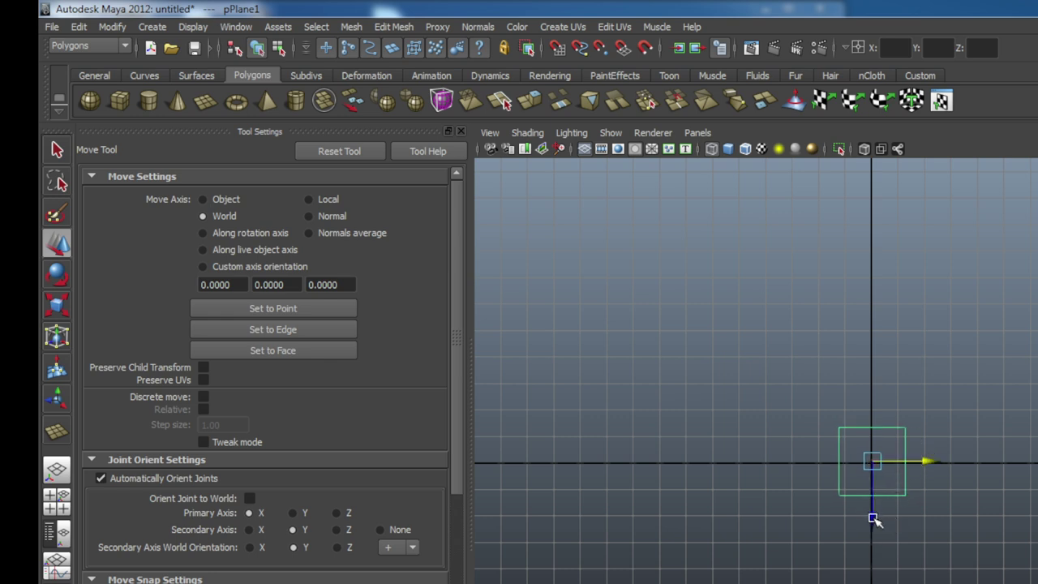
{"action": "left_click_drag", "start_coordinate": [873, 518], "coordinate": [873, 520]}
{"action": "left_click", "coordinate": [933, 495]}
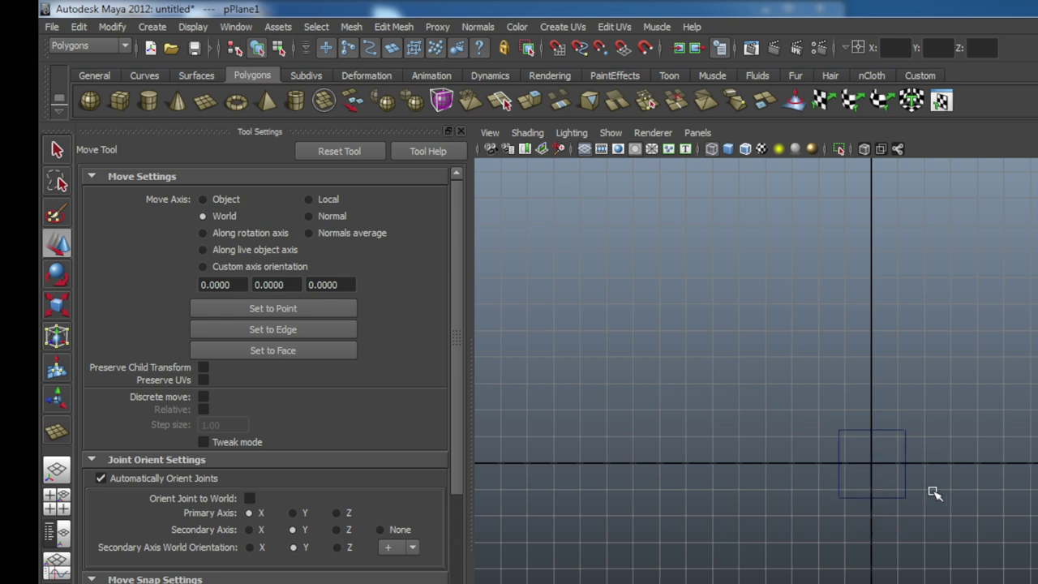
Insert two edge loops through the middle of the plane, one lengthwise and one crosswise, dividing it into four faces
{"action": "left_click", "coordinate": [886, 430]}
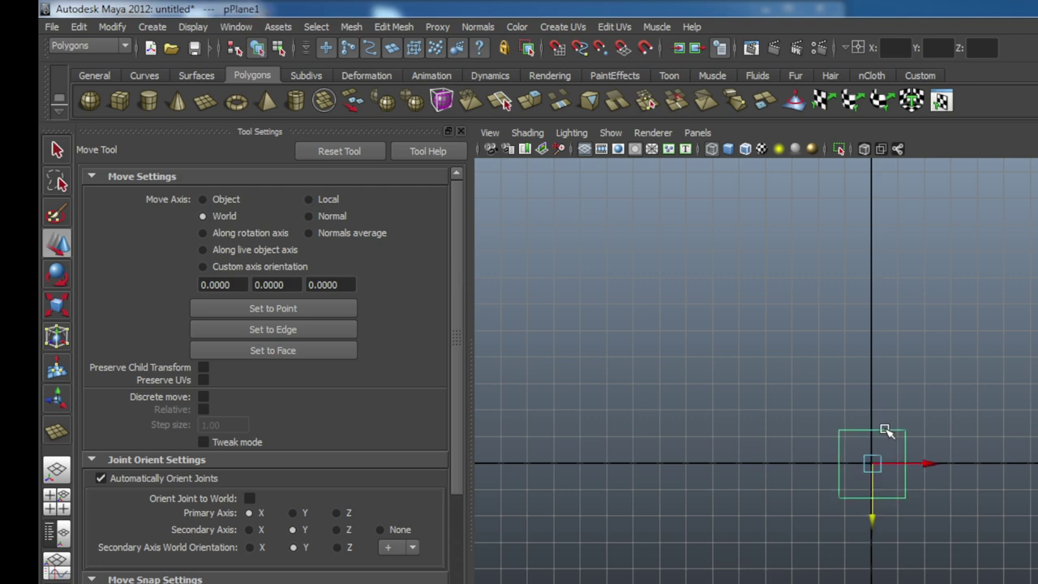
{"action": "right_click", "coordinate": [886, 430], "text": "shift"}
{"action": "right_click", "coordinate": [885, 430]}
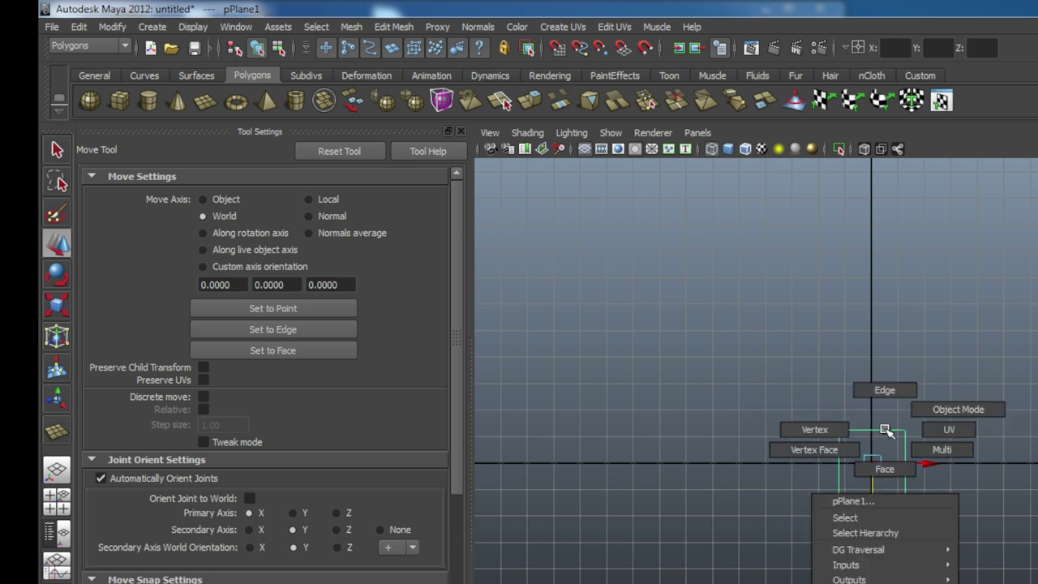
{"action": "right_click", "coordinate": [885, 430], "text": "shift"}
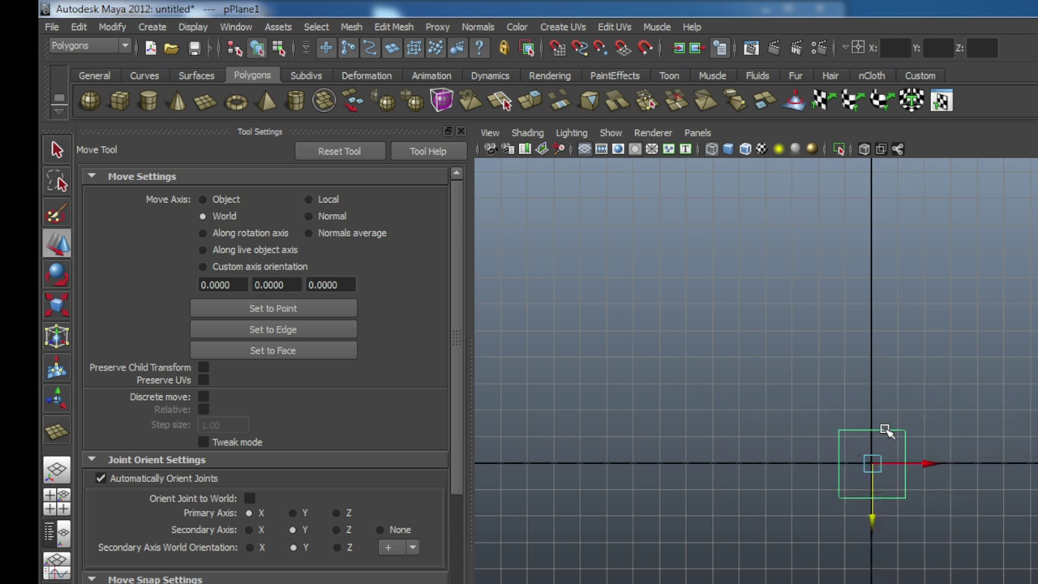
{"action": "right_click", "coordinate": [886, 430], "text": "ctrl"}
{"action": "right_click", "coordinate": [885, 430], "text": "shift"}
{"action": "left_click", "coordinate": [851, 441]}
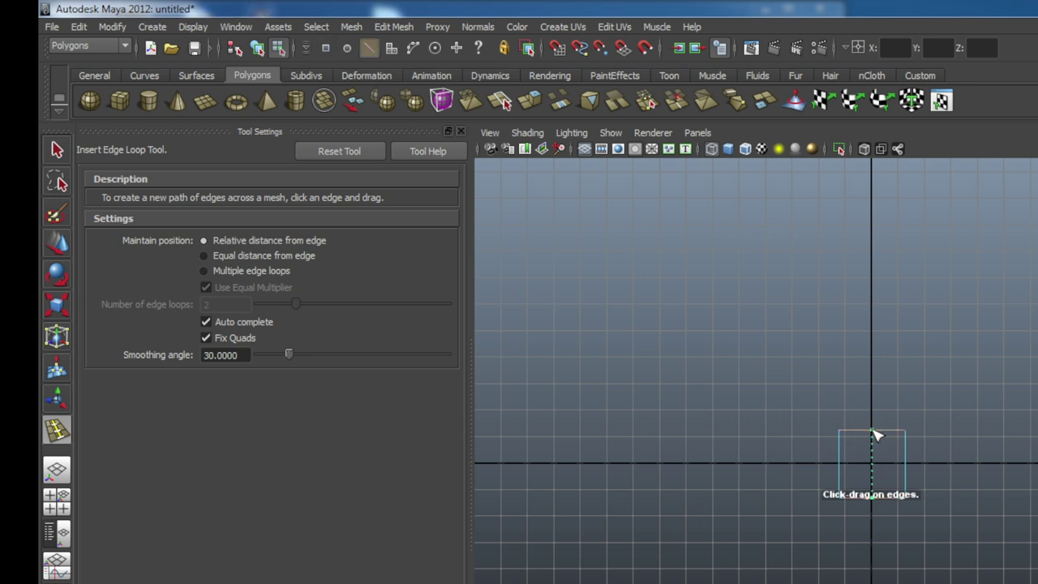
{"action": "left_click_drag", "start_coordinate": [872, 430], "coordinate": [875, 441]}
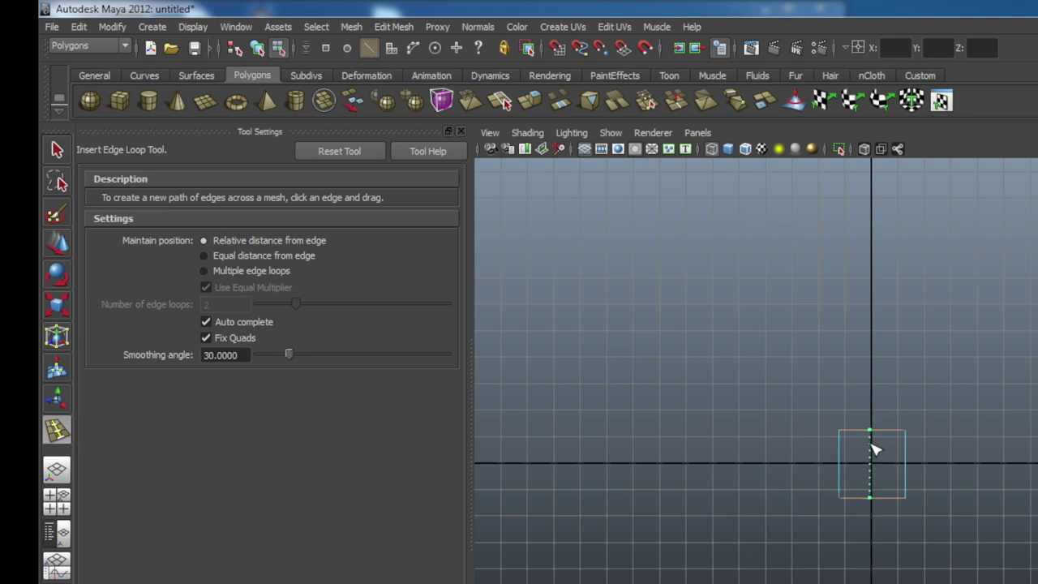
{"action": "left_click_drag", "start_coordinate": [876, 452], "coordinate": [841, 464]}
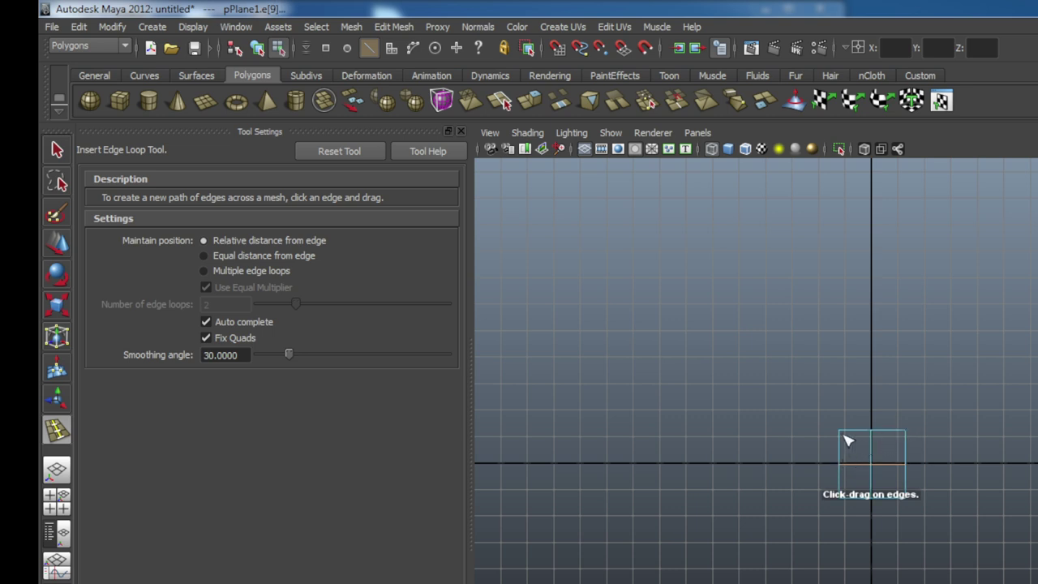
Select the three vertices on the plane's upper edge and scale them inward along X to about half the plane's width
{"action": "left_click", "coordinate": [57, 150]}
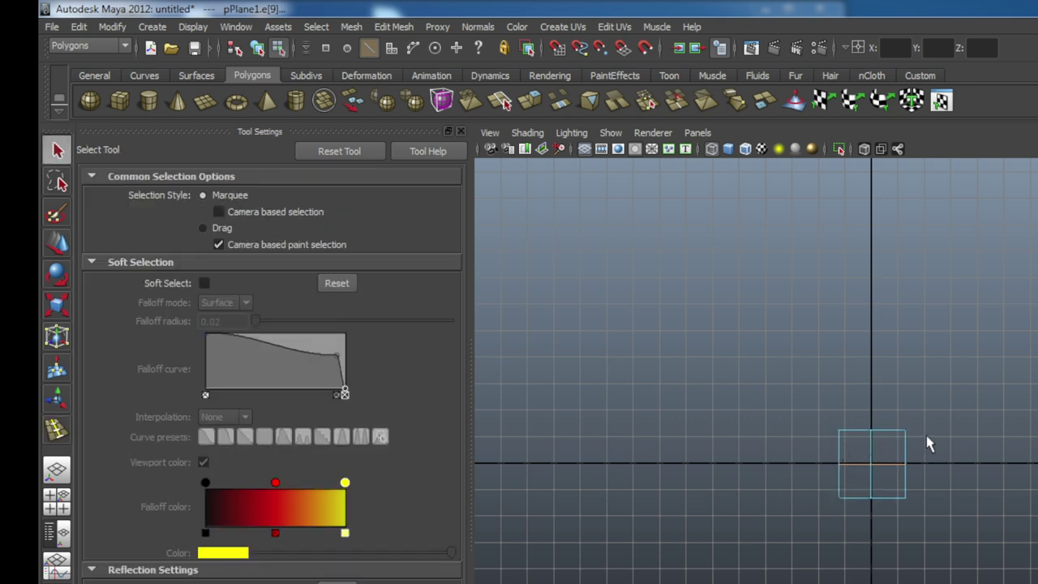
{"action": "right_click_drag", "start_coordinate": [889, 439], "coordinate": [816, 431]}
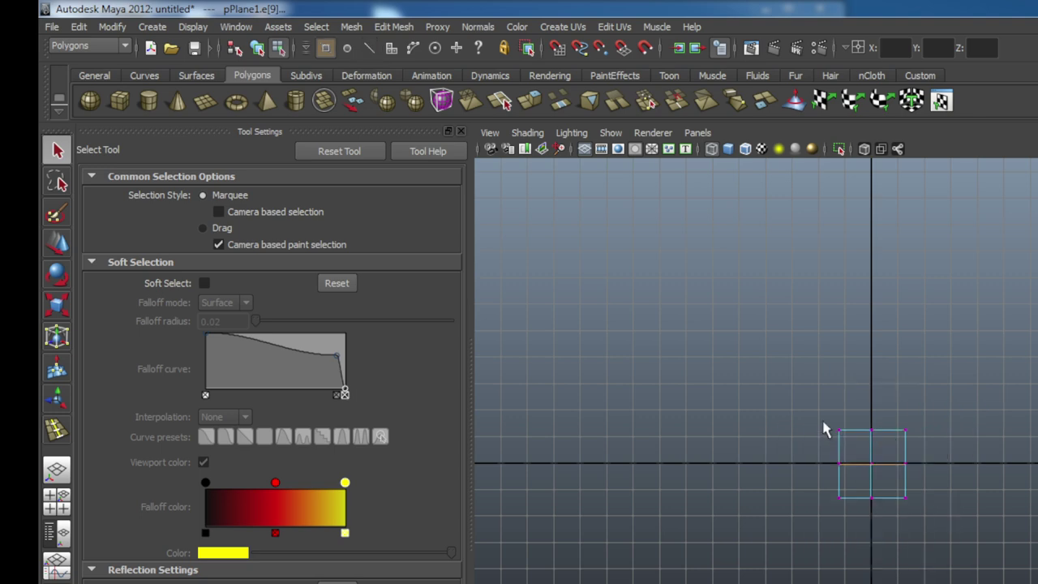
{"action": "left_click_drag", "start_coordinate": [831, 420], "coordinate": [929, 445]}
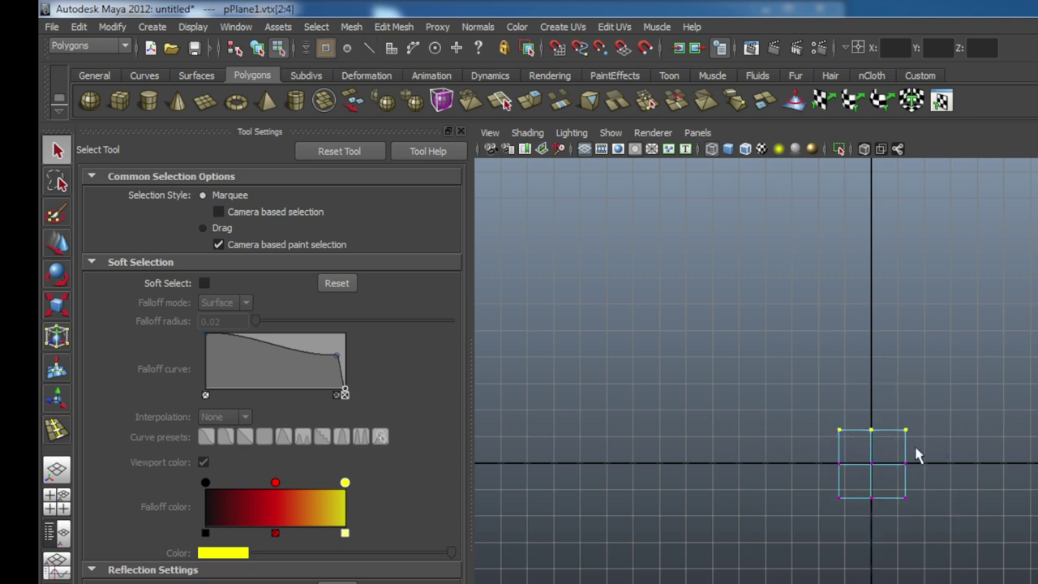
{"action": "key", "text": "r"}
{"action": "left_click_drag", "start_coordinate": [794, 429], "coordinate": [882, 505]}
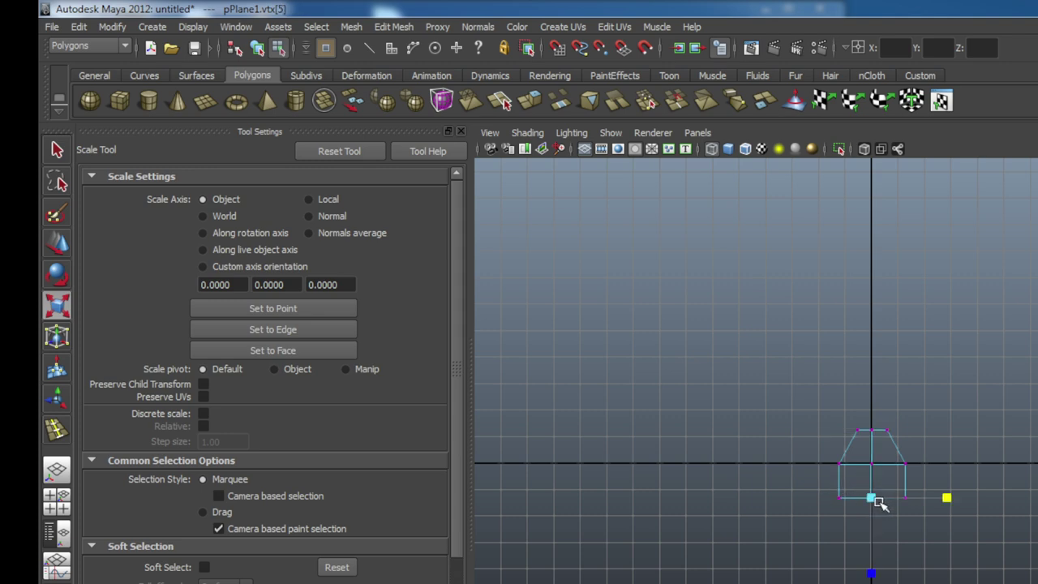
Move the middle vertex of the lower edge outward into a point and shift the centre vertex slightly the same way
{"action": "key", "text": "e"}
{"action": "key", "text": "w"}
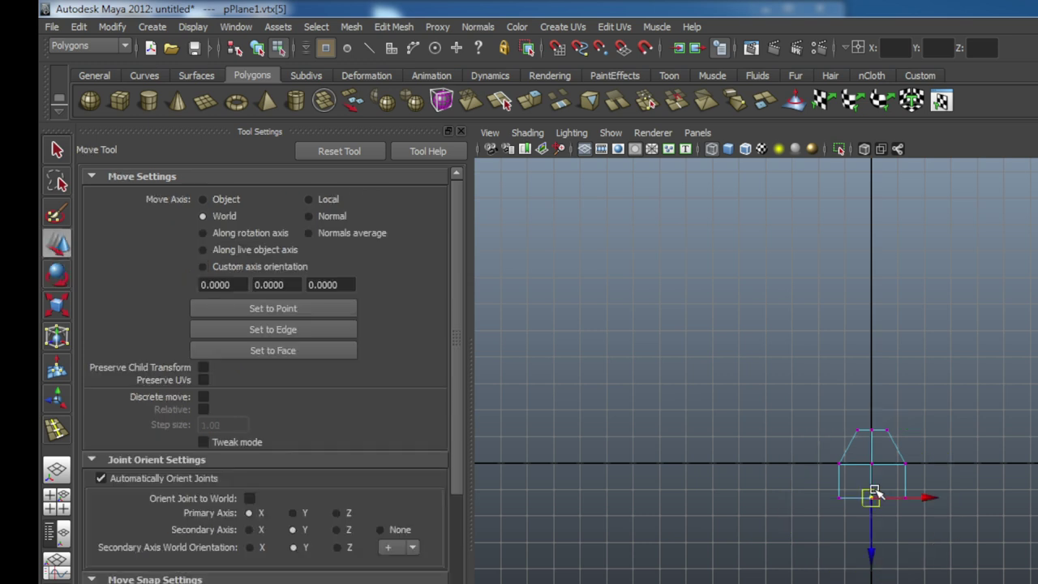
{"action": "left_click_drag", "start_coordinate": [874, 512], "coordinate": [876, 526]}
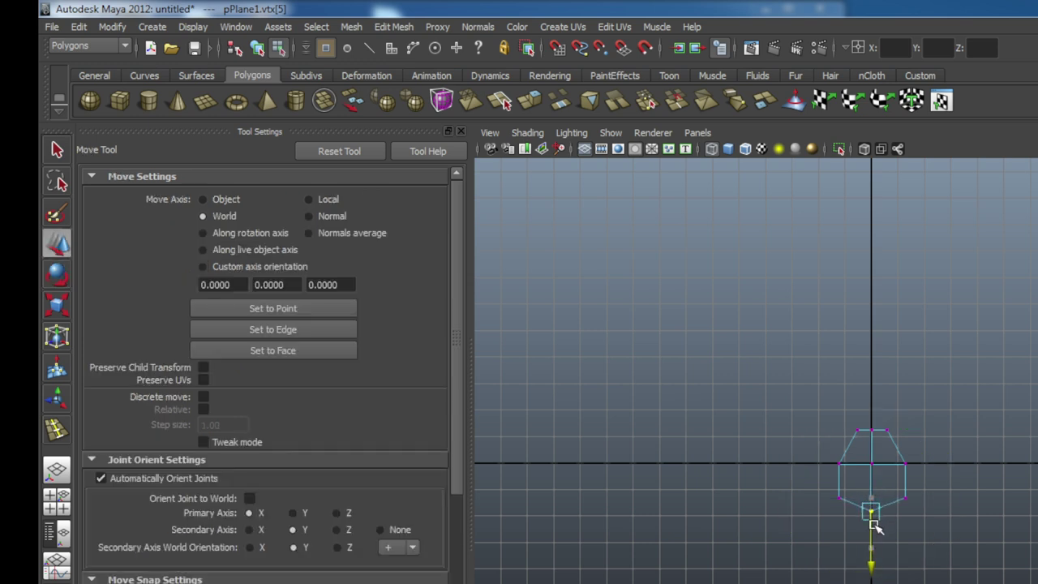
{"action": "left_click", "coordinate": [964, 506]}
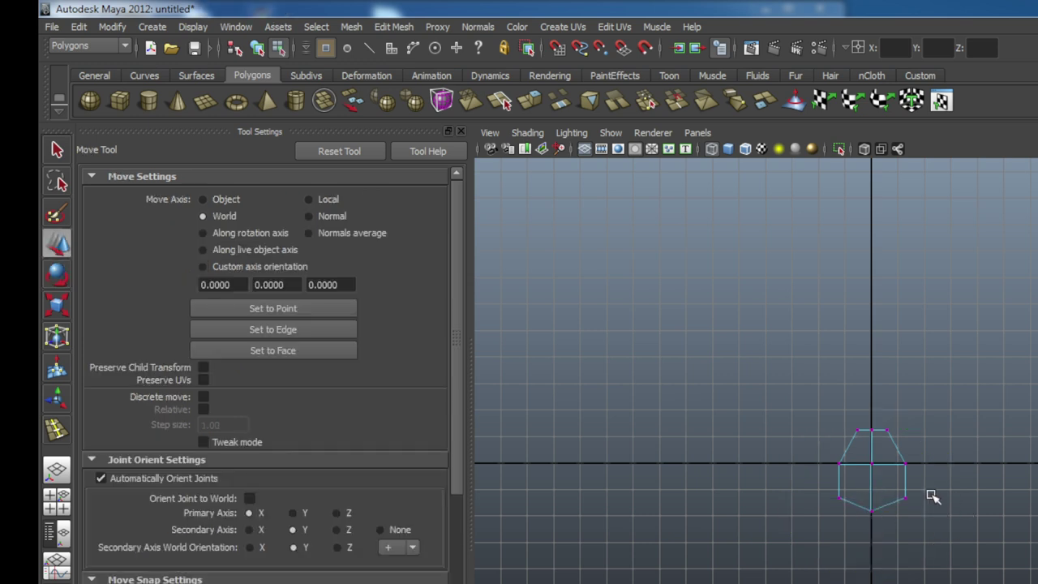
{"action": "left_click", "coordinate": [871, 466]}
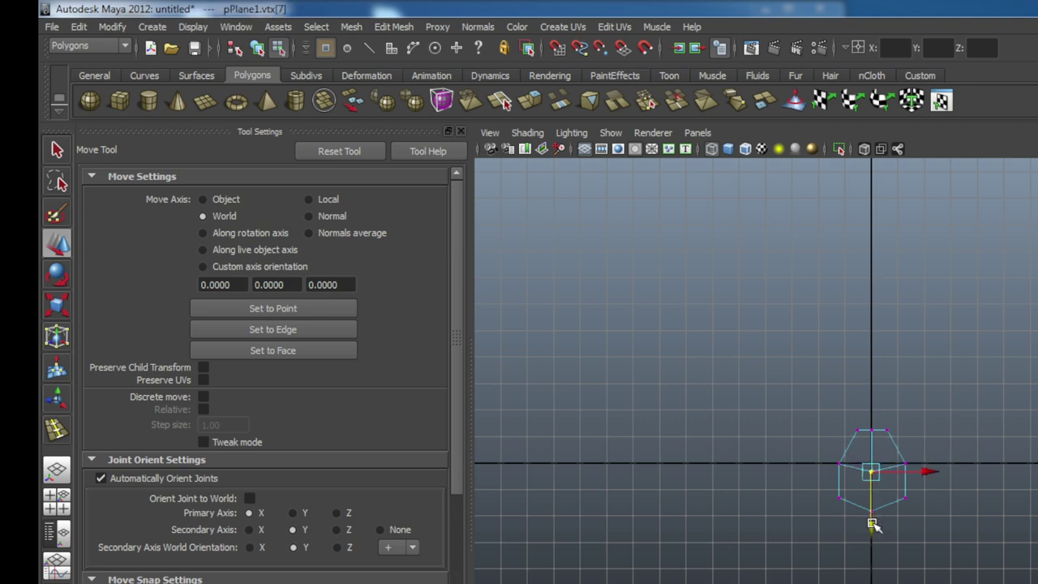
{"action": "left_click", "coordinate": [949, 497]}
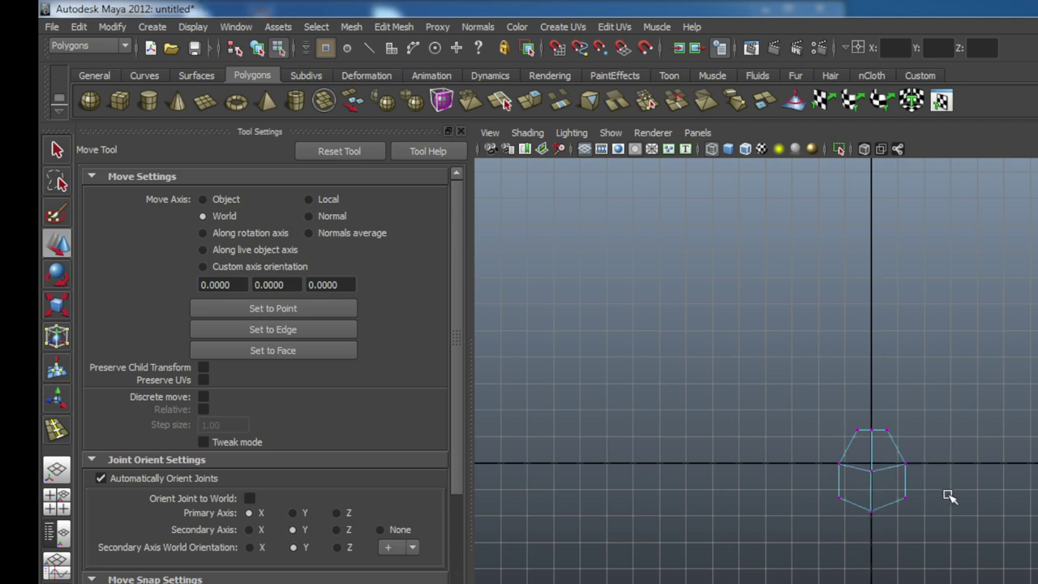
{"action": "right_click_drag", "start_coordinate": [872, 456], "coordinate": [912, 451]}
{"action": "left_click", "coordinate": [896, 450]}
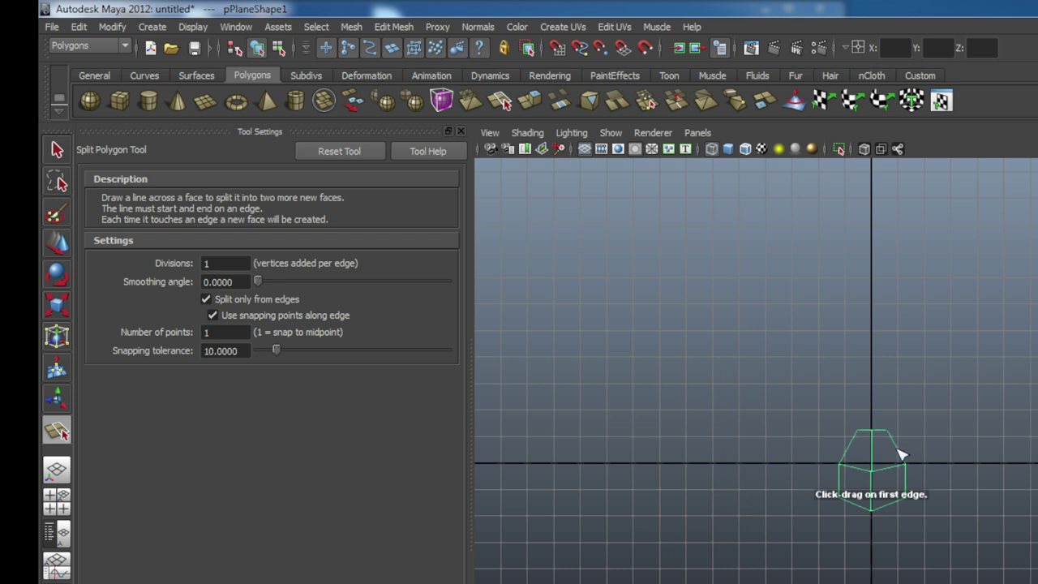
{"action": "left_click", "coordinate": [897, 450]}
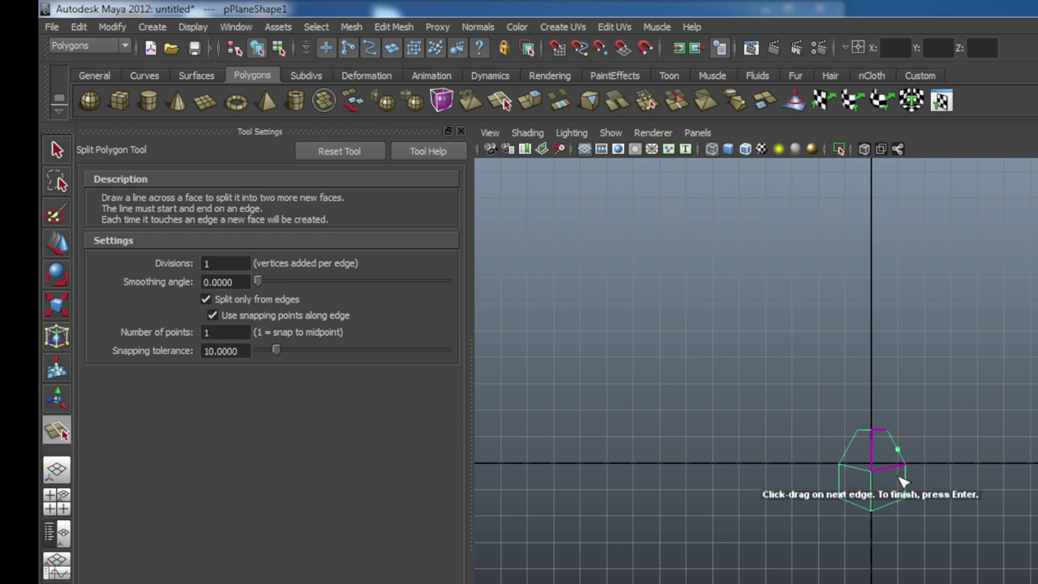
{"action": "key", "text": "w"}
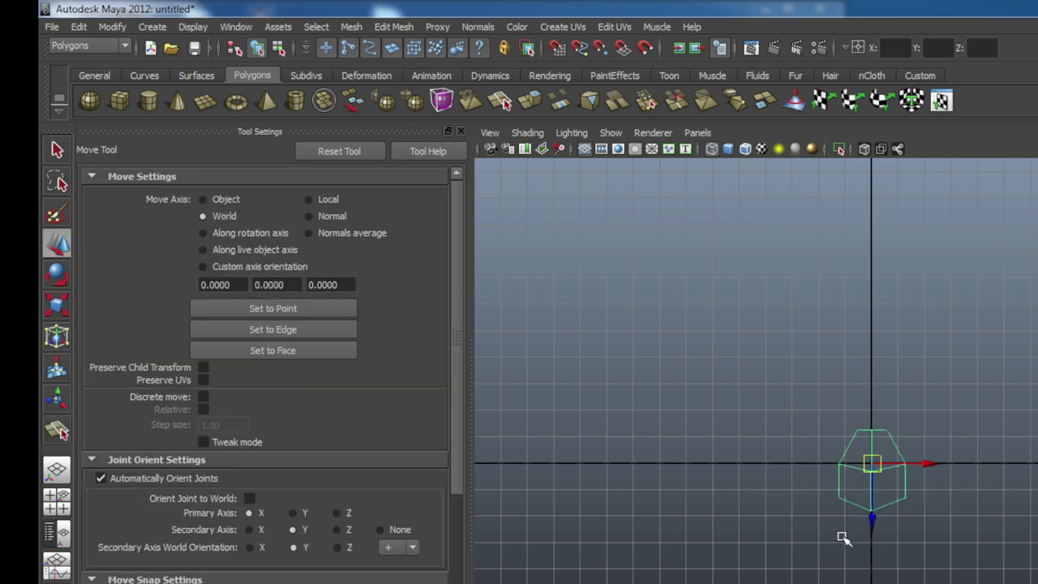
{"action": "left_click", "coordinate": [843, 537]}
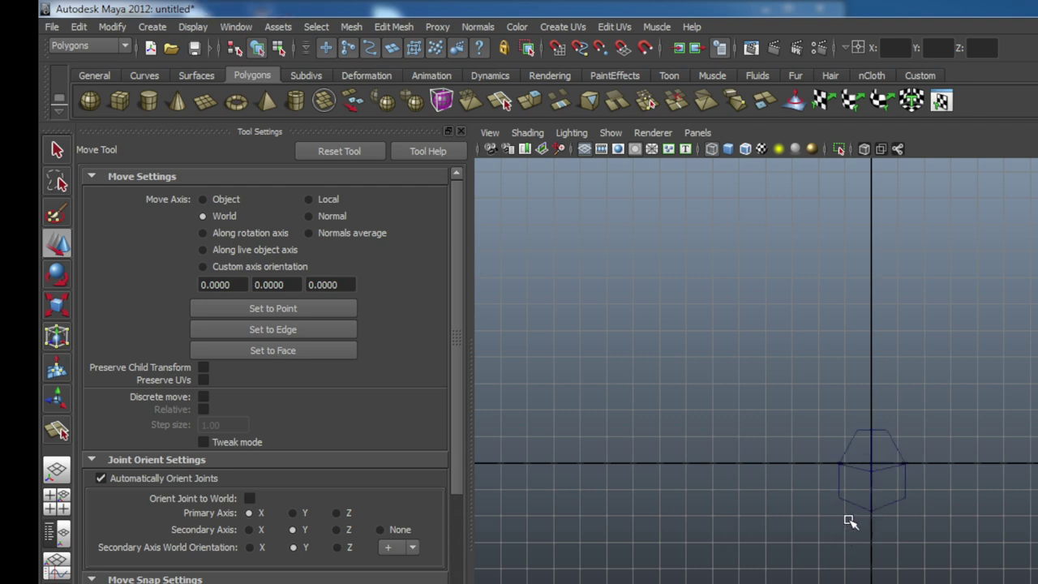
Insert further edge loops through the upper, lower, left and right halves of the mesh to form a four-by-four grid of faces
{"action": "left_click", "coordinate": [868, 457]}
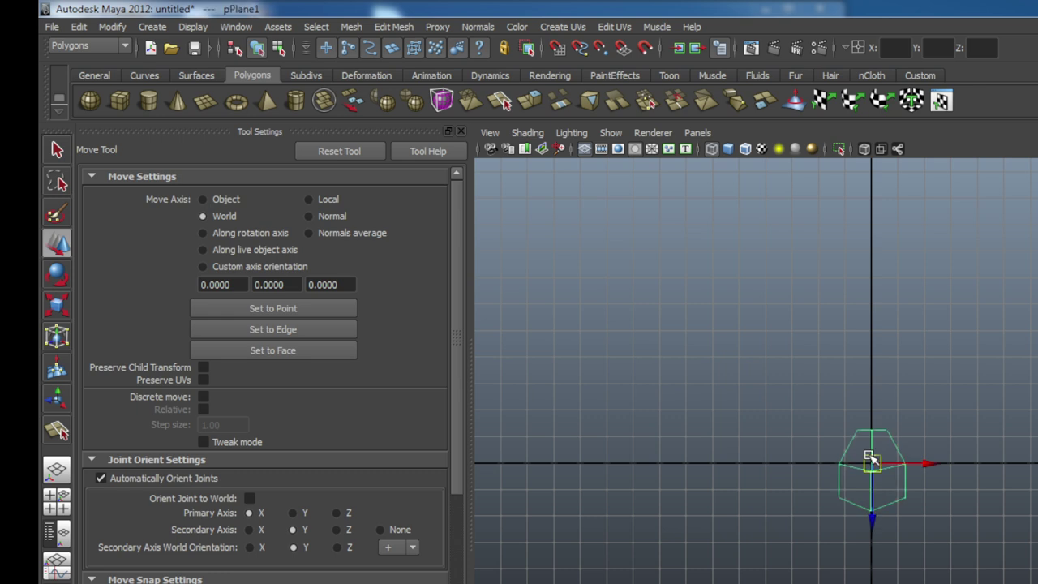
{"action": "right_click", "coordinate": [870, 459], "text": "shift"}
{"action": "right_click_drag", "start_coordinate": [869, 459], "coordinate": [811, 473]}
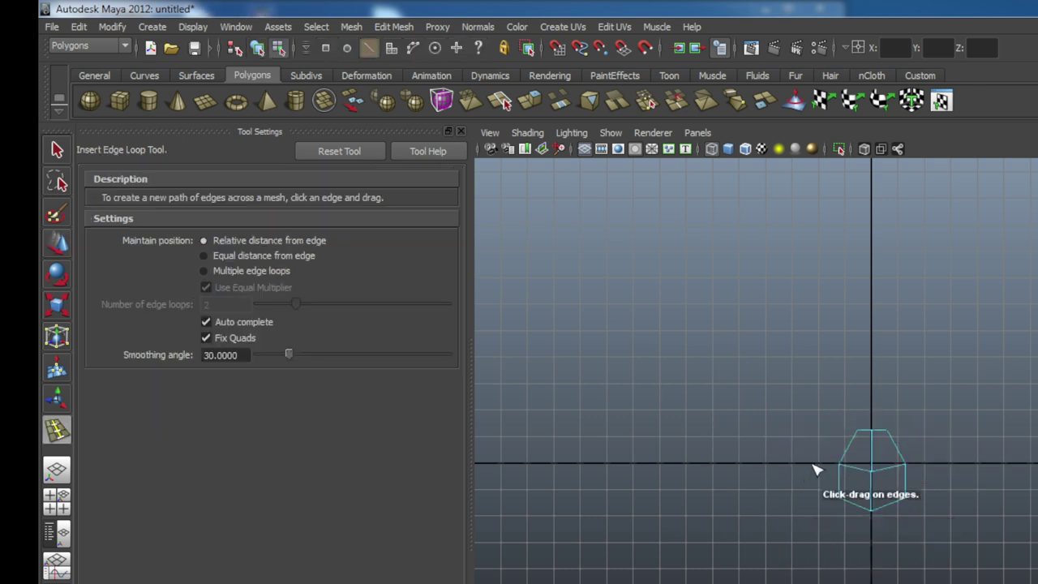
{"action": "left_click_drag", "start_coordinate": [851, 455], "coordinate": [850, 463]}
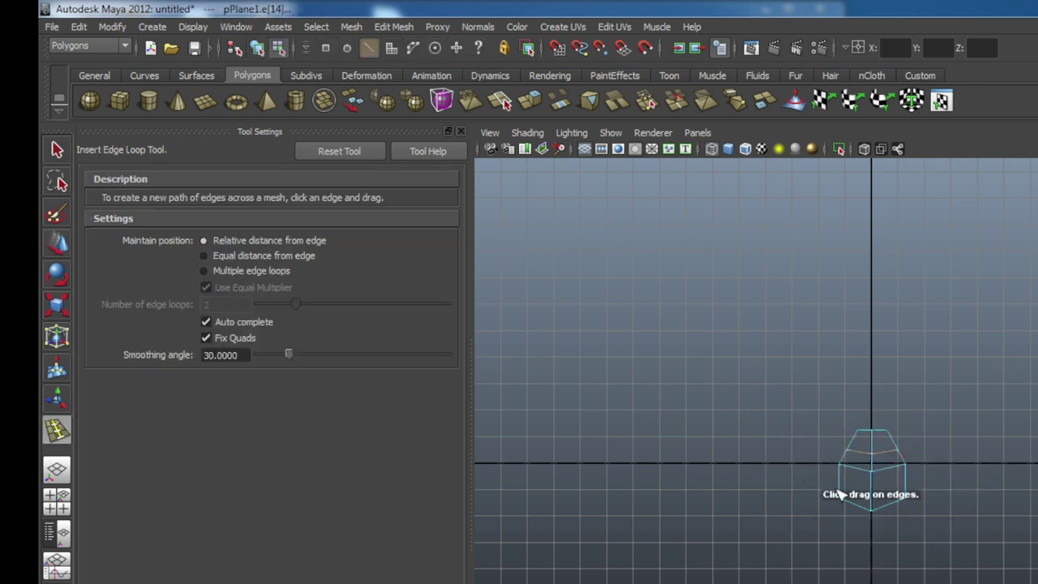
{"action": "left_click", "coordinate": [895, 473]}
{"action": "left_click", "coordinate": [56, 151]}
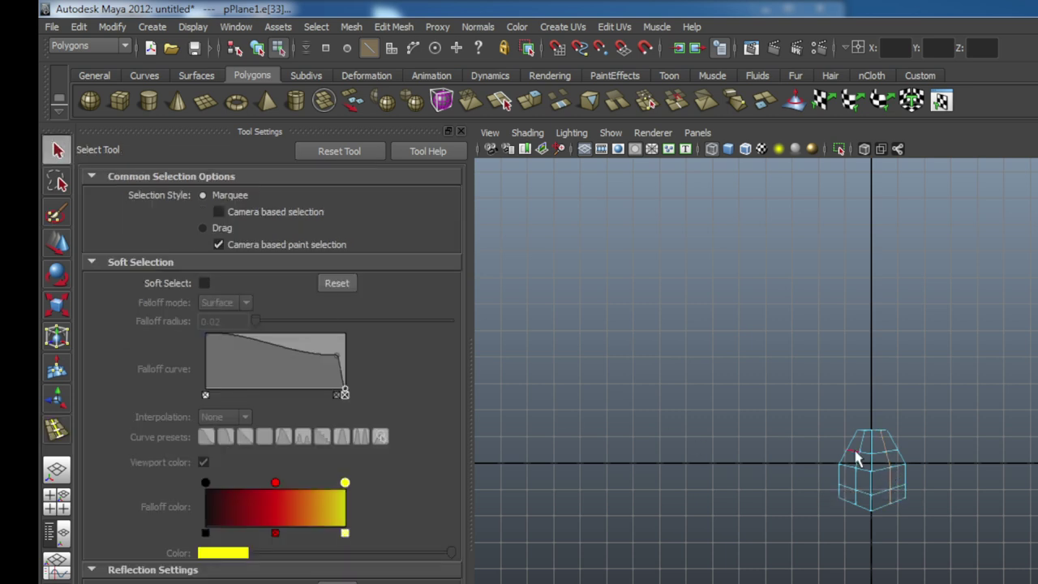
Try to move the two lower-edge vertices that lie between the centre line and the outer corners
{"action": "scroll", "coordinate": [906, 462], "scroll_direction": "up", "scroll_amount": 3}
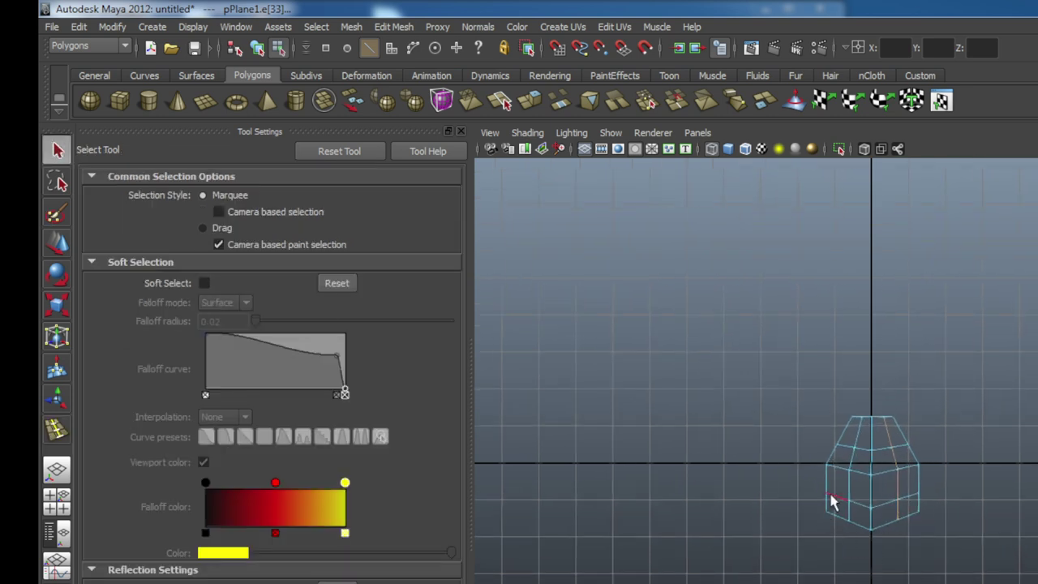
{"action": "right_click_drag", "start_coordinate": [846, 494], "coordinate": [780, 497]}
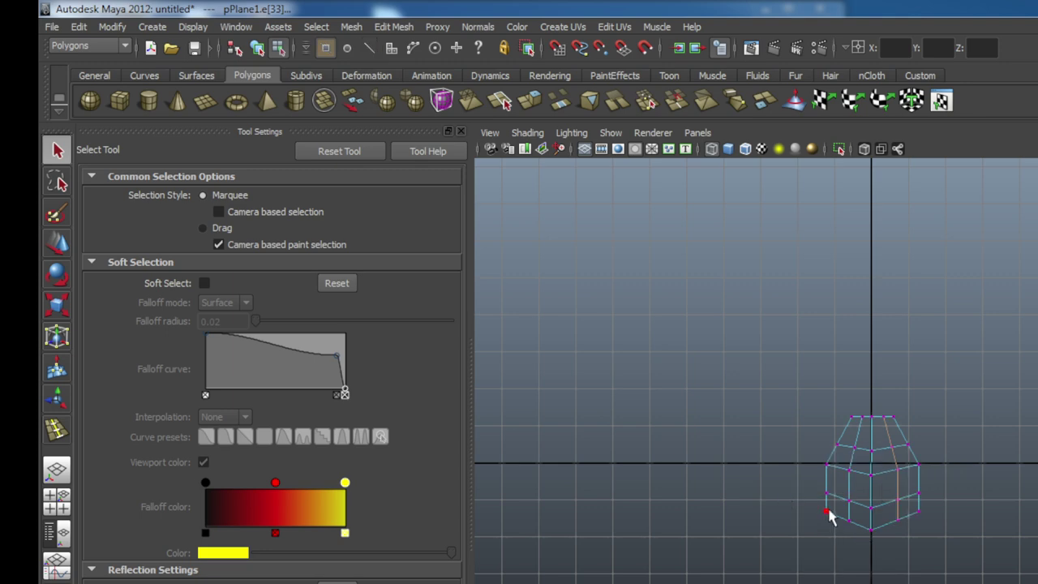
{"action": "left_click_drag", "start_coordinate": [840, 513], "coordinate": [850, 533]}
{"action": "key", "text": "w"}
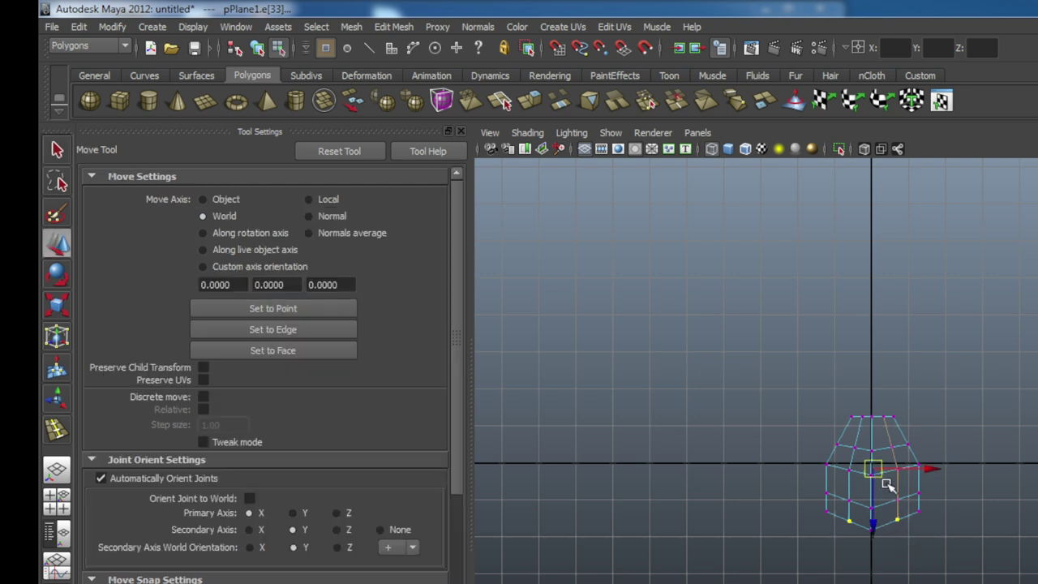
{"action": "left_click_drag", "start_coordinate": [875, 525], "coordinate": [870, 523]}
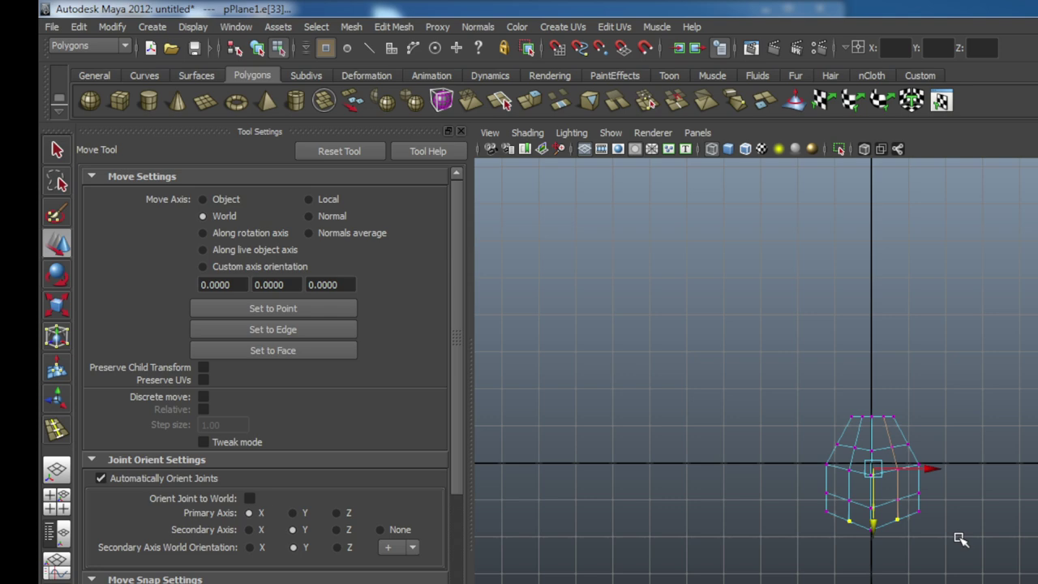
{"action": "left_click", "coordinate": [929, 493]}
{"action": "right_click_drag", "start_coordinate": [895, 481], "coordinate": [840, 485]}
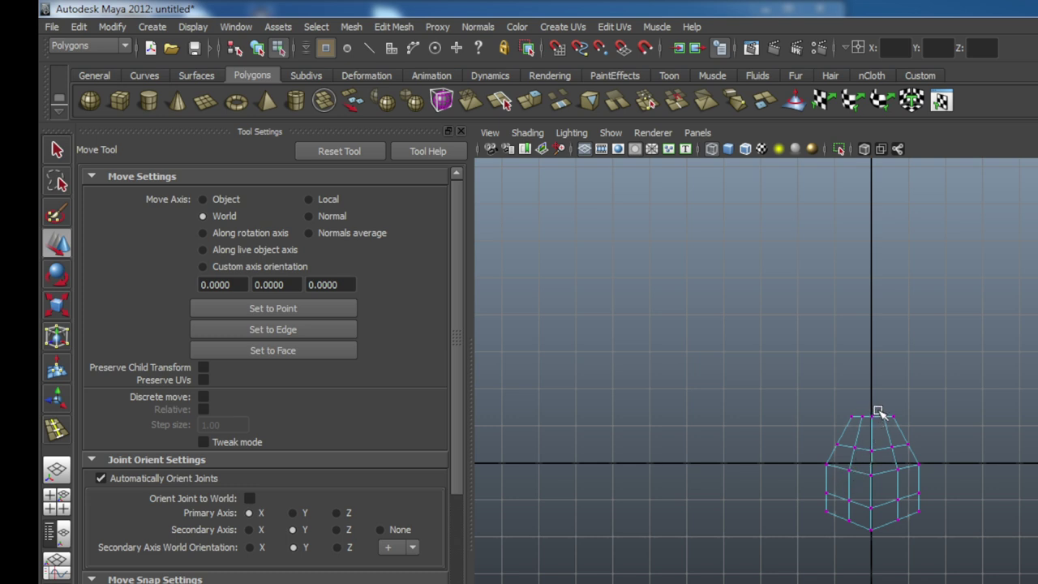
Select the vertices of the two intermediate columns below the upper edge and move them slightly down along Z
{"action": "left_click_drag", "start_coordinate": [878, 411], "coordinate": [887, 451]}
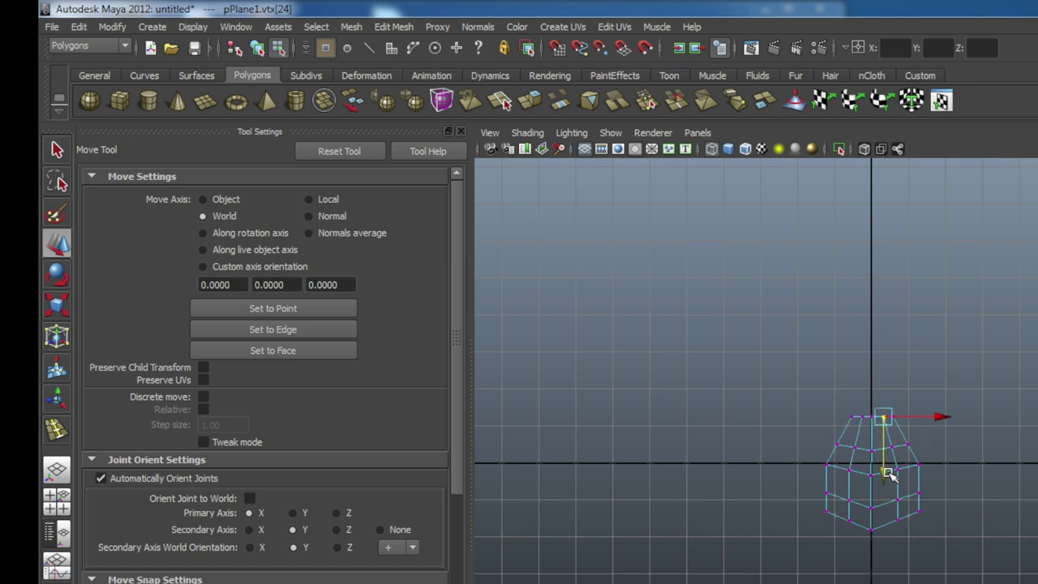
{"action": "left_click_drag", "start_coordinate": [905, 533], "coordinate": [891, 441]}
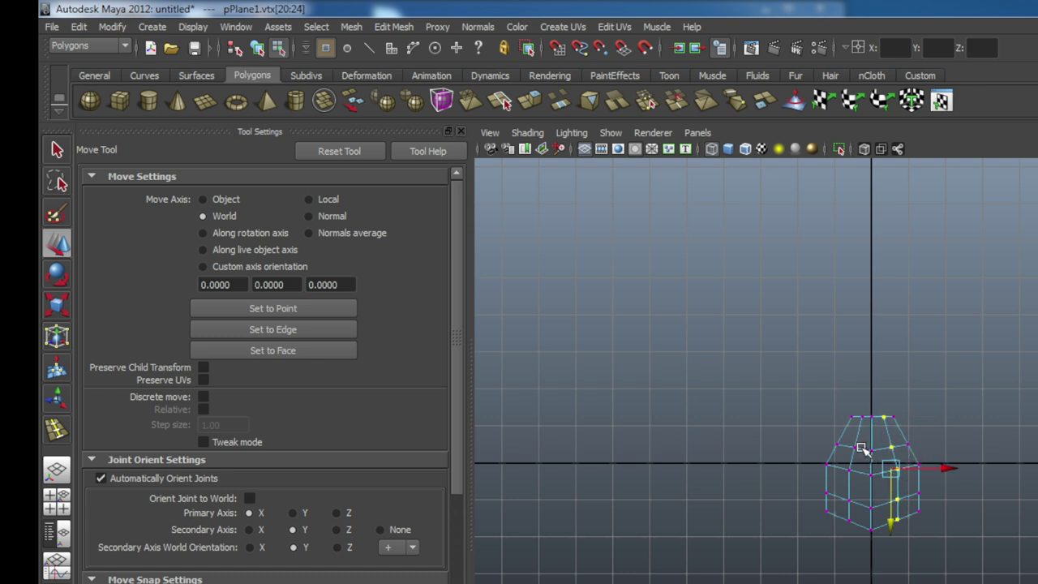
{"action": "left_click_drag", "start_coordinate": [849, 444], "coordinate": [853, 545], "text": "shift"}
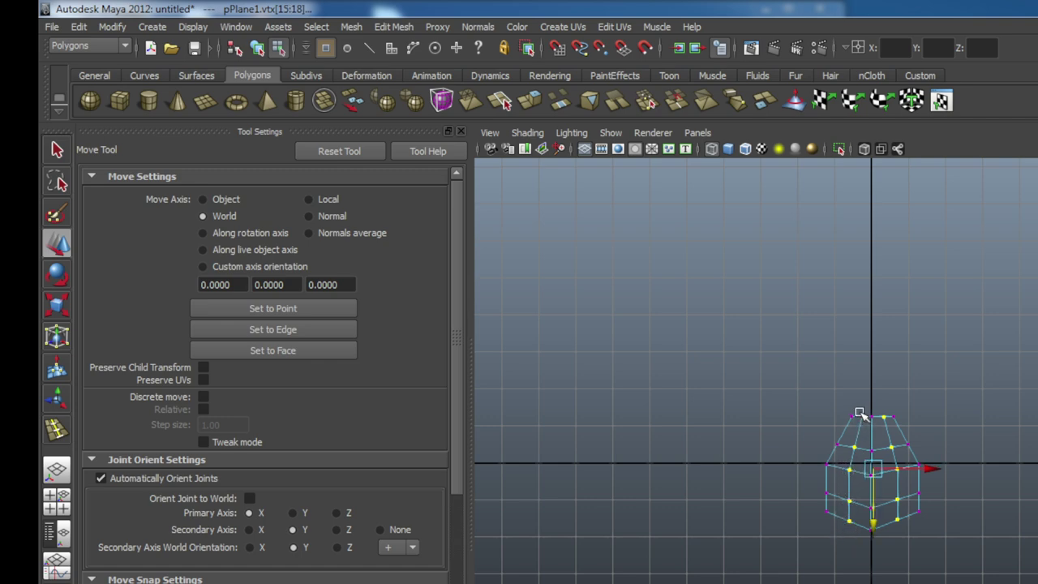
{"action": "left_click_drag", "start_coordinate": [858, 411], "coordinate": [866, 432], "text": "shift"}
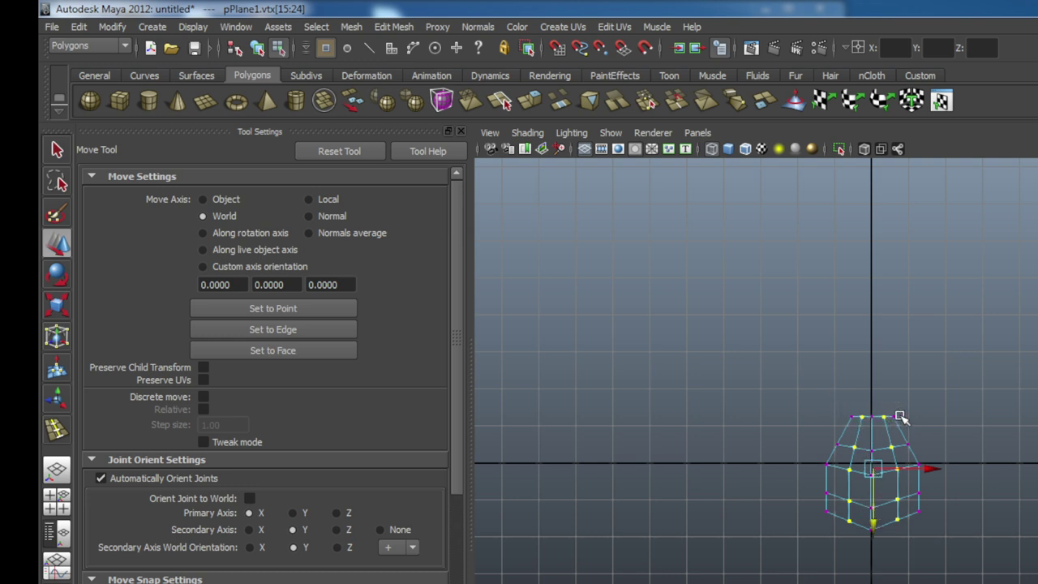
{"action": "key", "text": "ctrl+z"}
{"action": "left_click_drag", "start_coordinate": [876, 542], "coordinate": [876, 547]}
{"action": "left_click", "coordinate": [978, 547]}
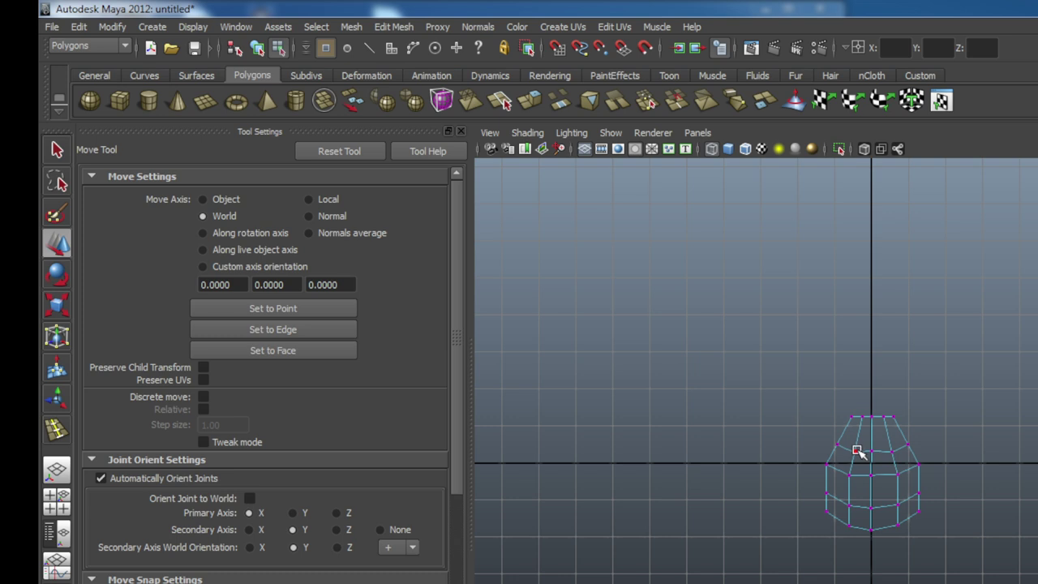
Move the centre-line vertices below the upper edge slightly down along Z so the rows curve toward the lower point
{"action": "left_click", "coordinate": [871, 537]}
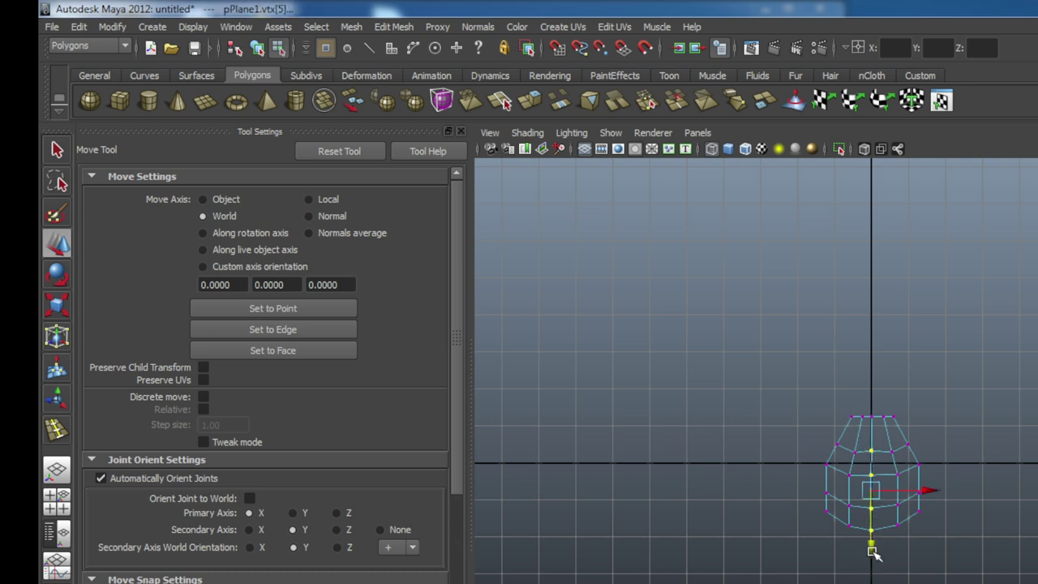
{"action": "left_click_drag", "start_coordinate": [873, 546], "coordinate": [874, 549]}
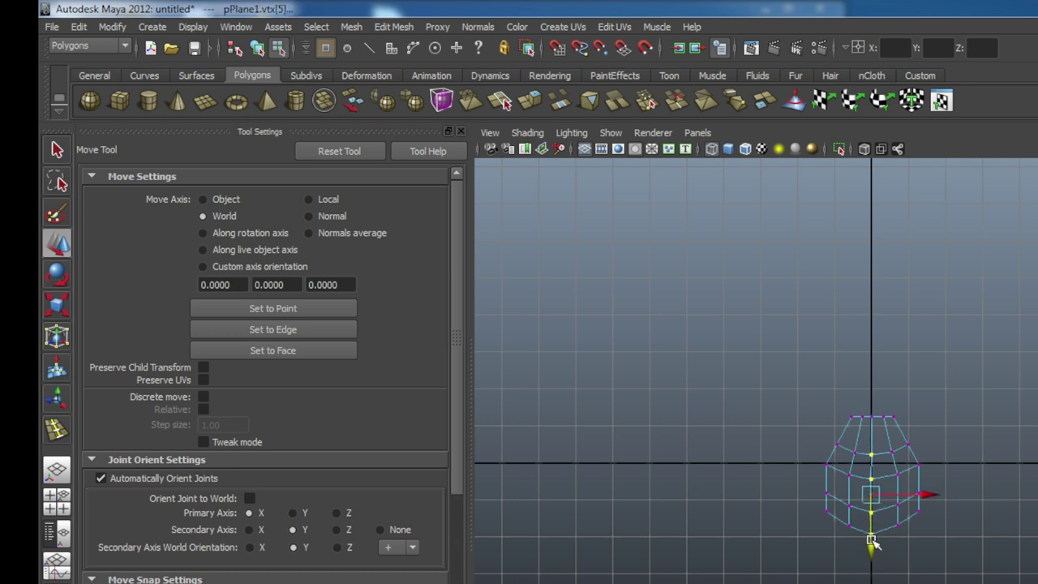
{"action": "left_click", "coordinate": [944, 566]}
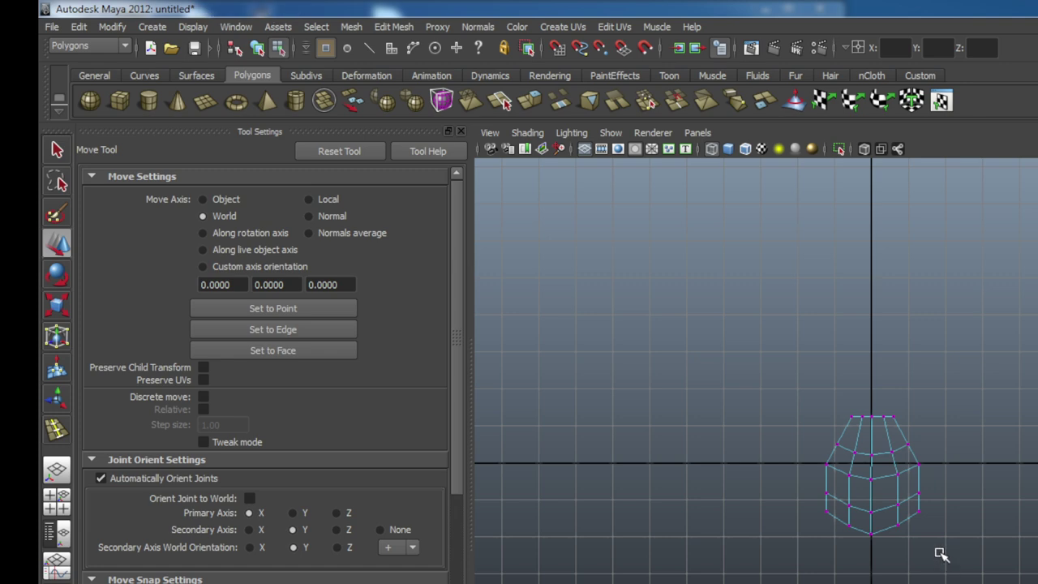
Raise the two corner vertices of the upper edge above the edge and shift each one inward toward the centre line
{"action": "left_click", "coordinate": [858, 427]}
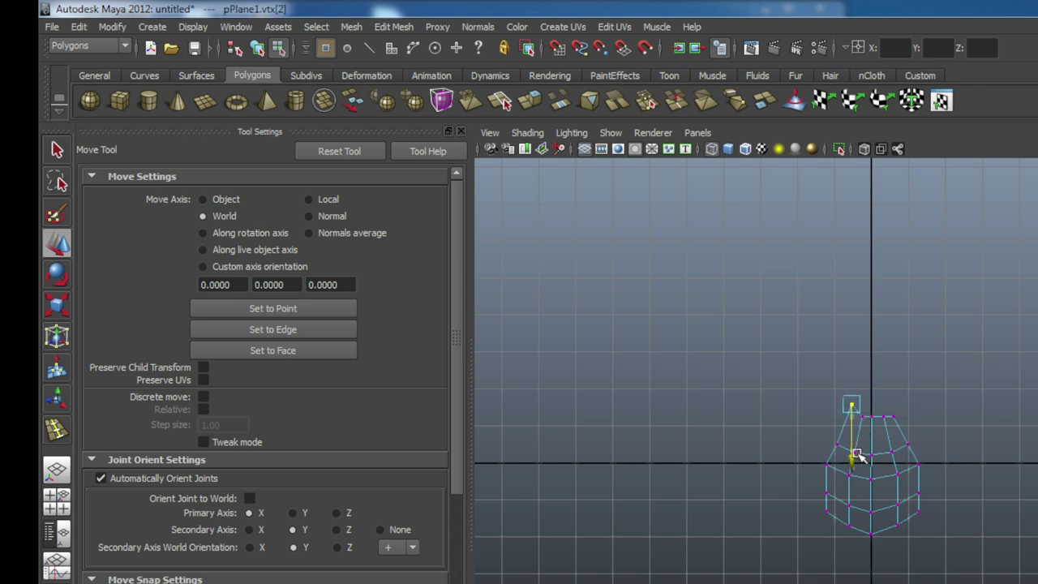
{"action": "left_click_drag", "start_coordinate": [880, 409], "coordinate": [886, 409]}
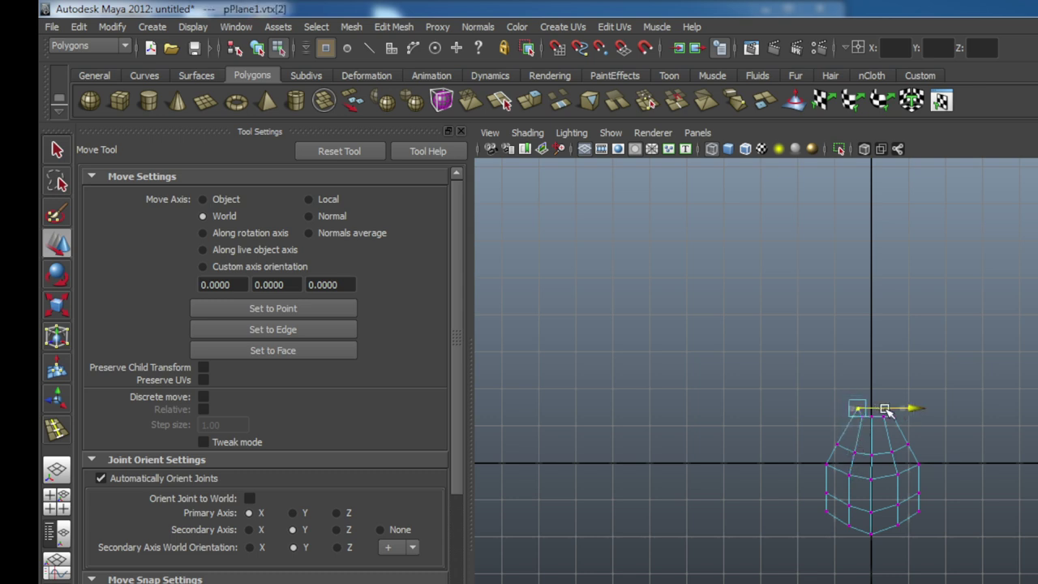
{"action": "left_click", "coordinate": [933, 436]}
{"action": "left_click", "coordinate": [892, 417]}
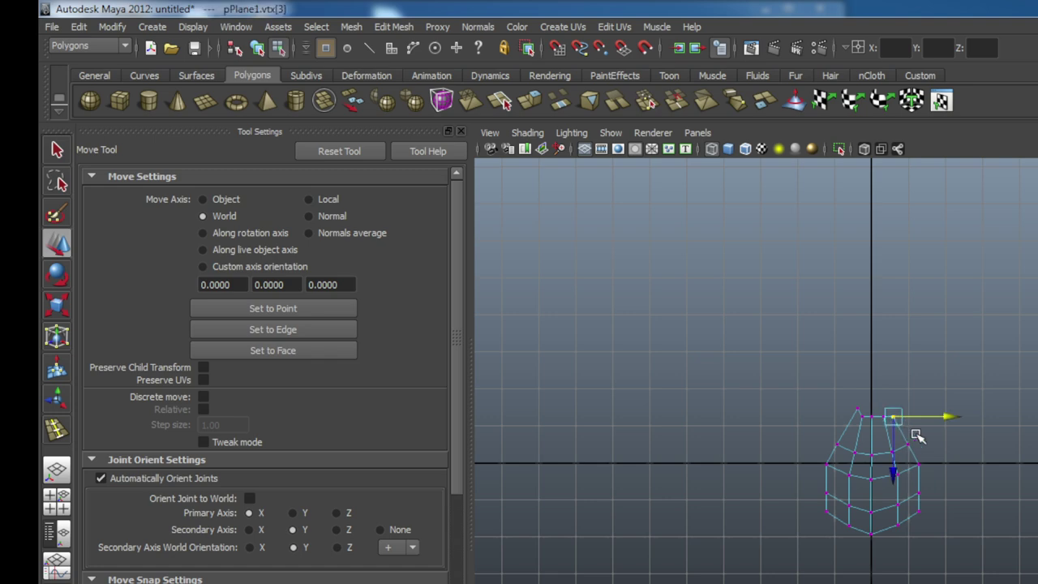
{"action": "left_click_drag", "start_coordinate": [898, 479], "coordinate": [896, 466]}
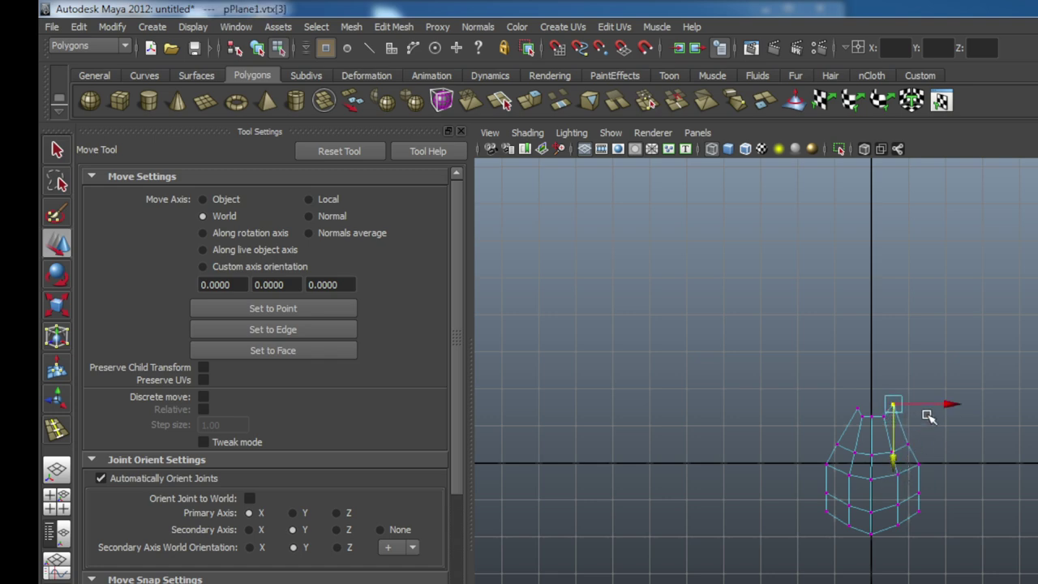
{"action": "left_click", "coordinate": [924, 410]}
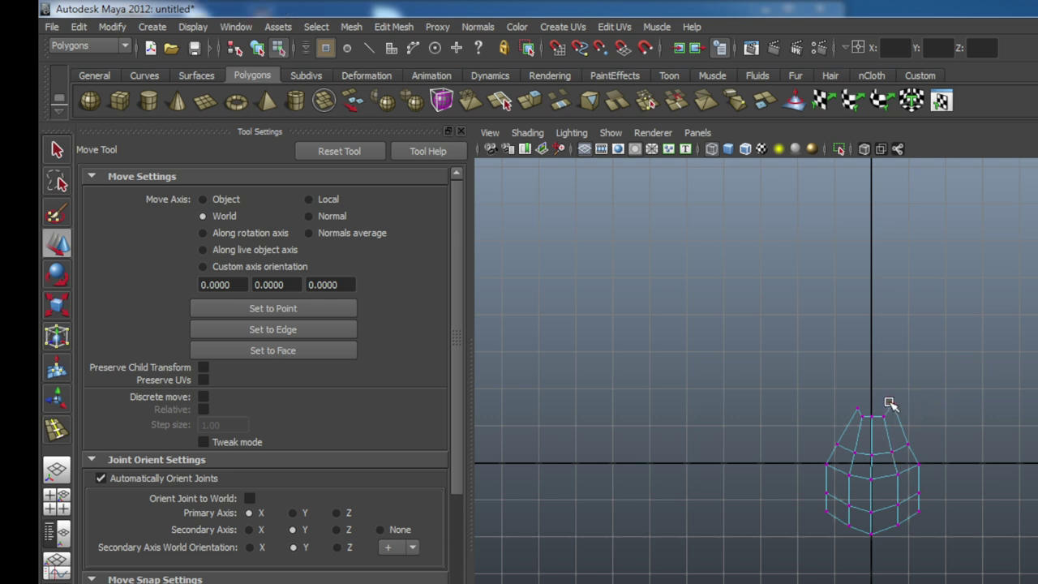
{"action": "left_click_drag", "start_coordinate": [910, 415], "coordinate": [911, 415]}
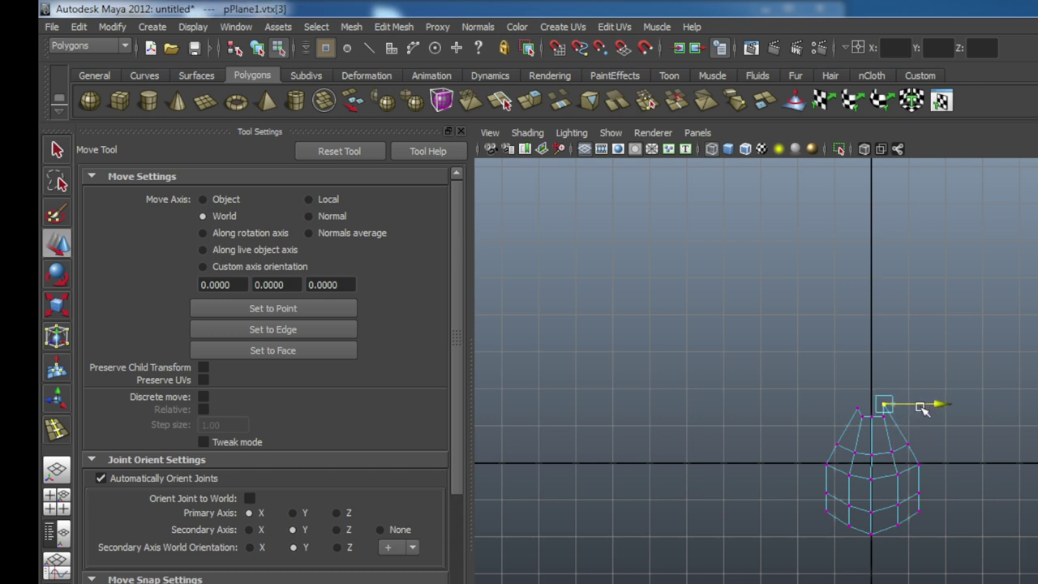
{"action": "left_click", "coordinate": [926, 379]}
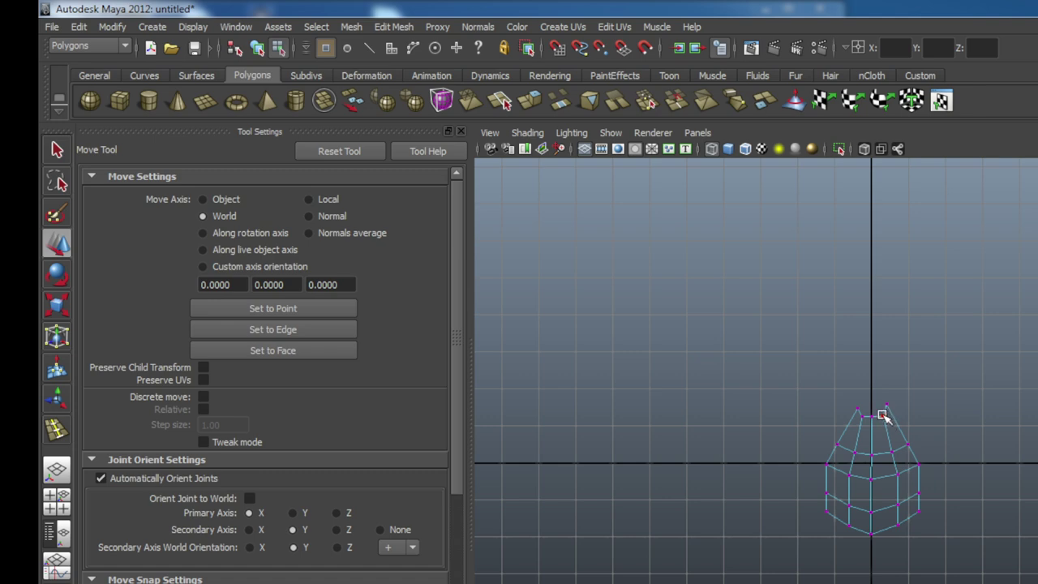
Move the upper edge's right inner vertex close to the centre line and nudge the left inner vertex
{"action": "left_click", "coordinate": [884, 418]}
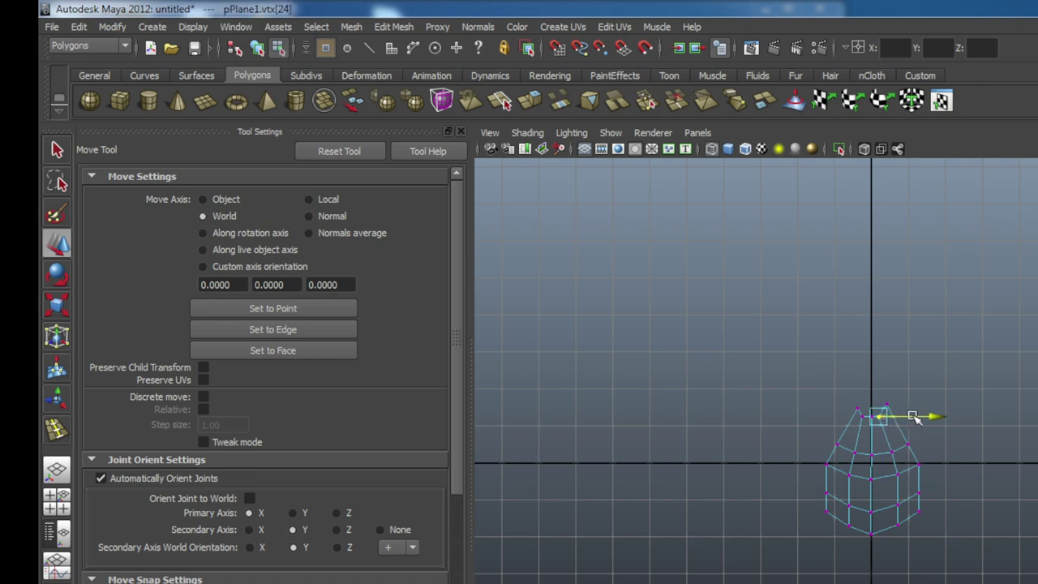
{"action": "left_click", "coordinate": [944, 390]}
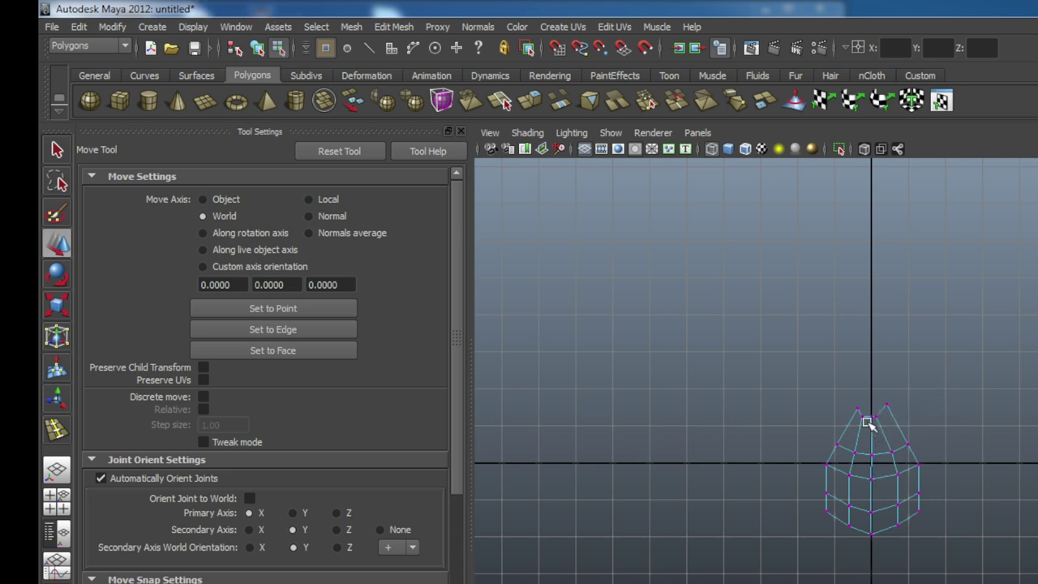
{"action": "left_click", "coordinate": [863, 468]}
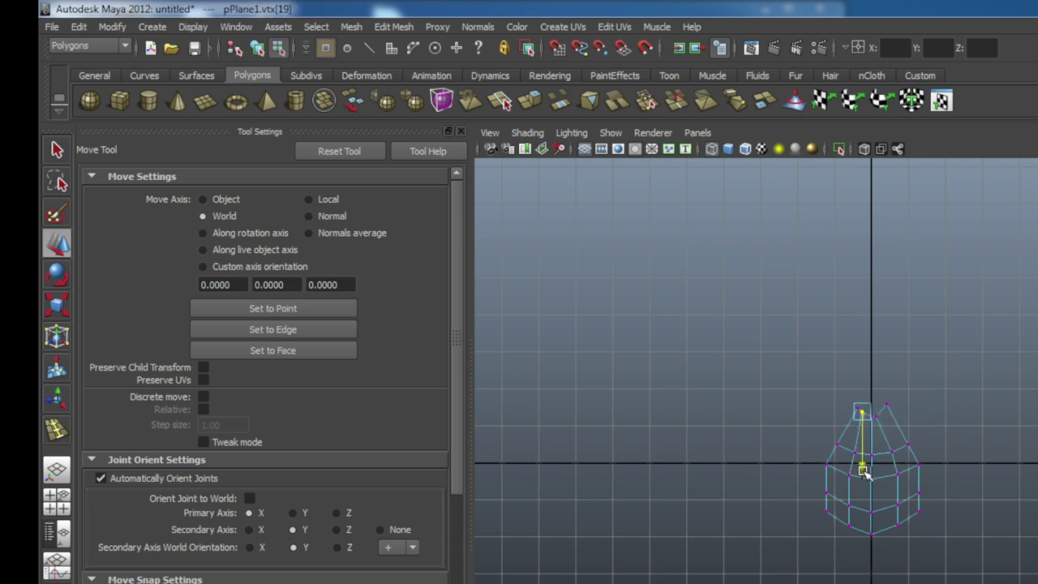
{"action": "left_click", "coordinate": [934, 405]}
Raise the upper-left tip vertex level with the right tip and shift it further toward the centre line
{"action": "left_click", "coordinate": [859, 415]}
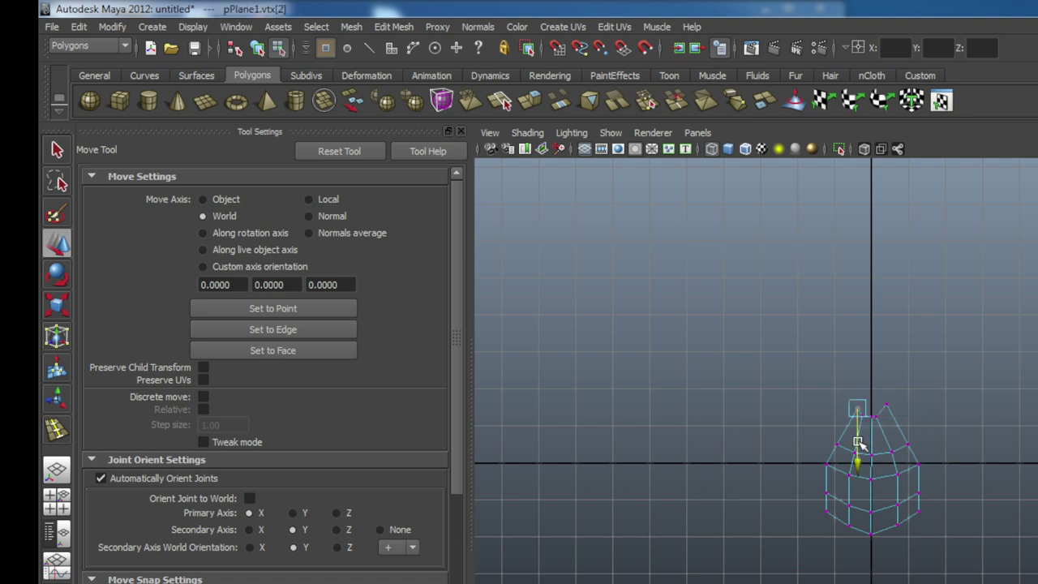
{"action": "left_click_drag", "start_coordinate": [859, 435], "coordinate": [862, 437]}
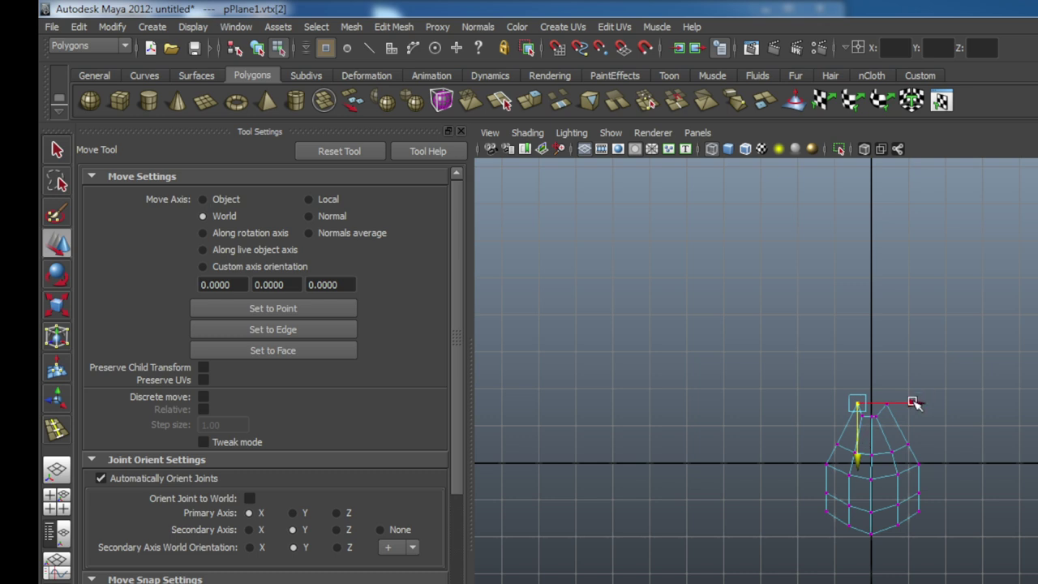
{"action": "left_click_drag", "start_coordinate": [913, 404], "coordinate": [919, 406]}
{"action": "left_click", "coordinate": [930, 435]}
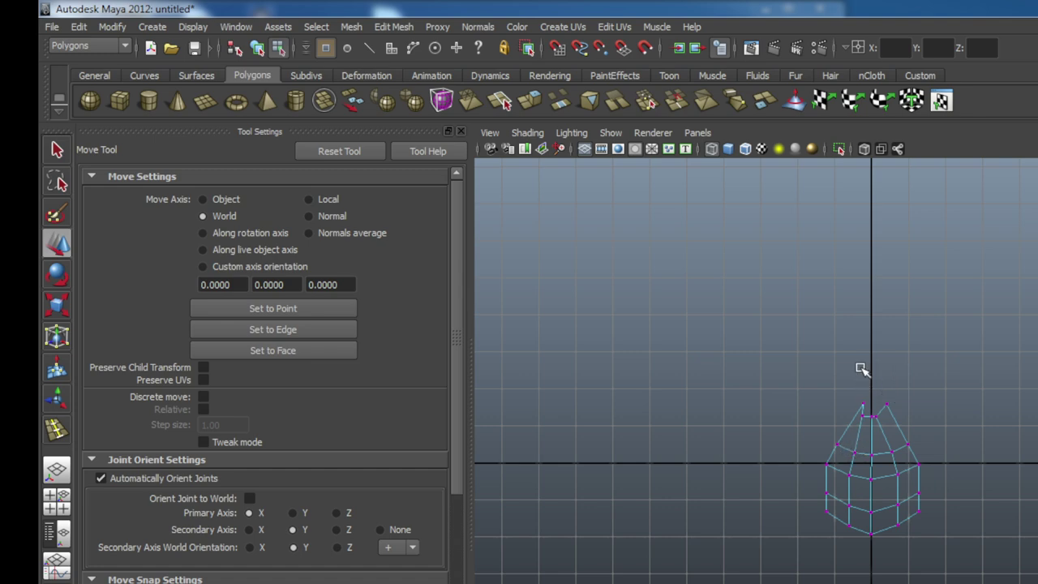
Move the upper edge's right inner vertex away from the centre line and slightly up, below the right tip
{"action": "scroll", "coordinate": [863, 372], "scroll_direction": "up", "scroll_amount": 5}
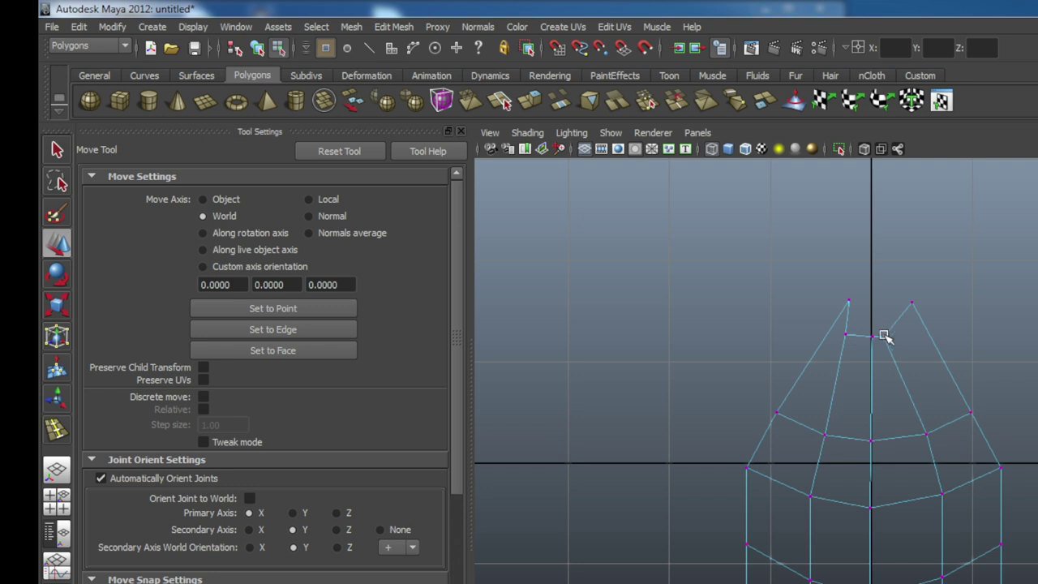
{"action": "left_click", "coordinate": [885, 336]}
{"action": "left_click_drag", "start_coordinate": [884, 338], "coordinate": [925, 341]}
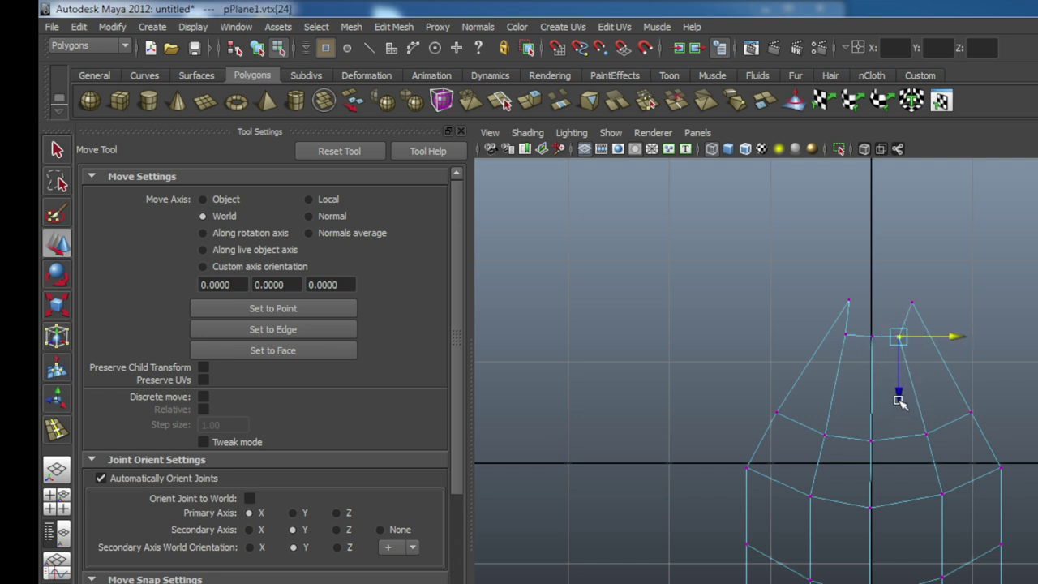
{"action": "left_click_drag", "start_coordinate": [898, 395], "coordinate": [892, 385]}
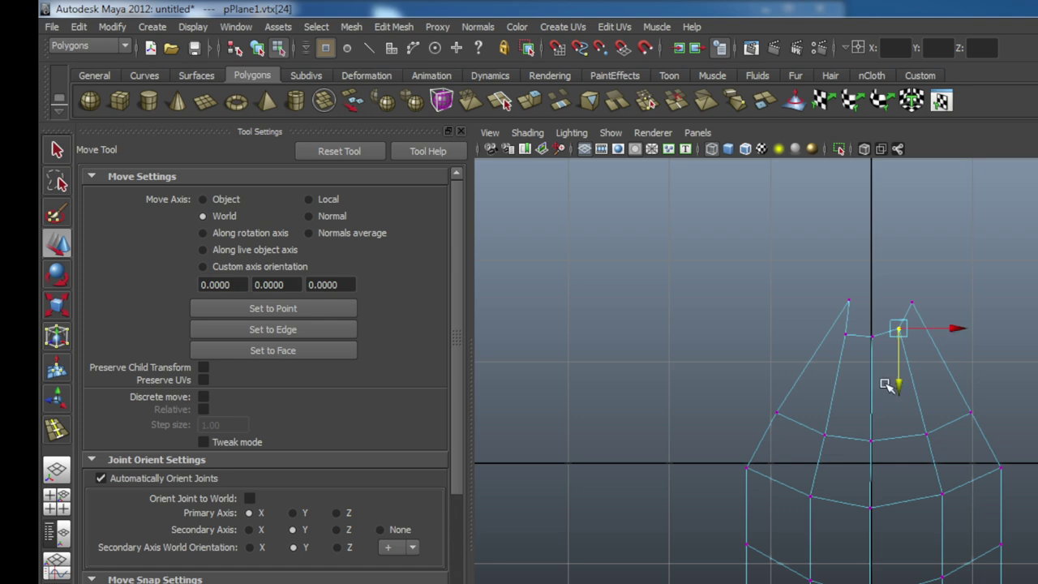
Move the upper edge's left inner vertex up and toward the centre line, and shift the right tip slightly inward
{"action": "left_click", "coordinate": [844, 335]}
{"action": "left_click_drag", "start_coordinate": [903, 333], "coordinate": [910, 335]}
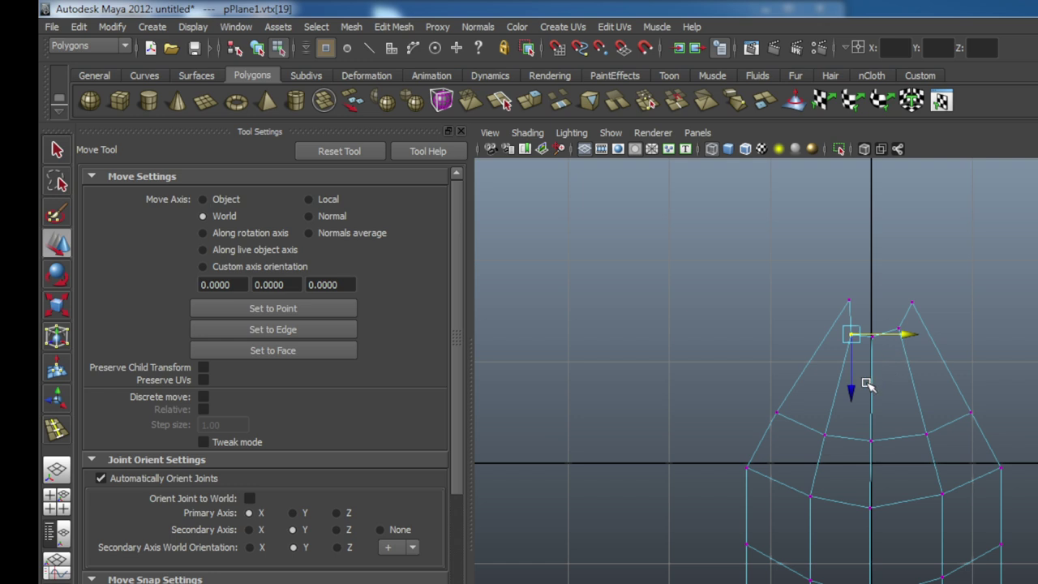
{"action": "left_click_drag", "start_coordinate": [857, 392], "coordinate": [851, 370]}
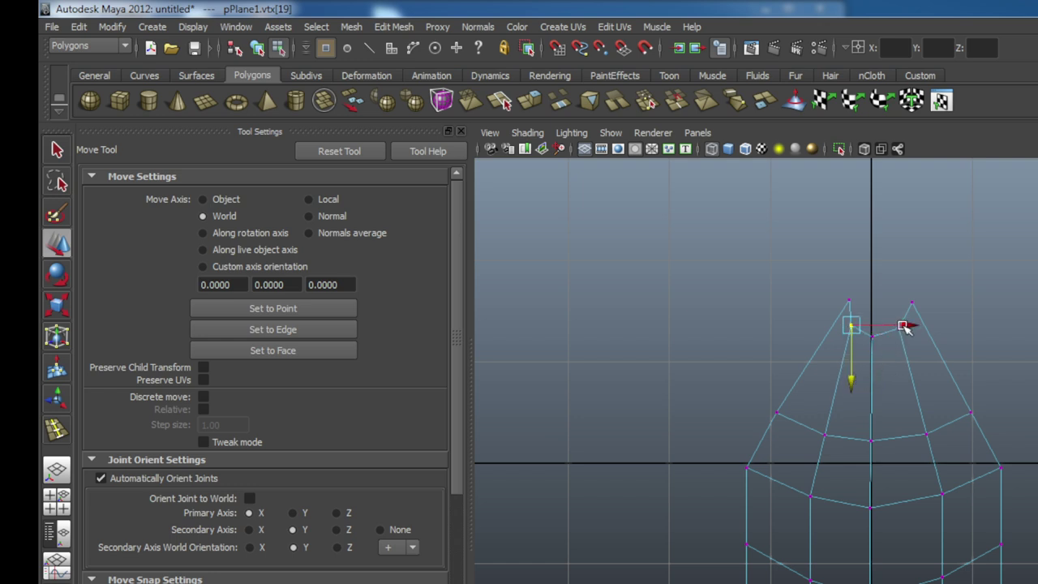
{"action": "left_click_drag", "start_coordinate": [908, 326], "coordinate": [910, 332]}
{"action": "left_click", "coordinate": [962, 308]}
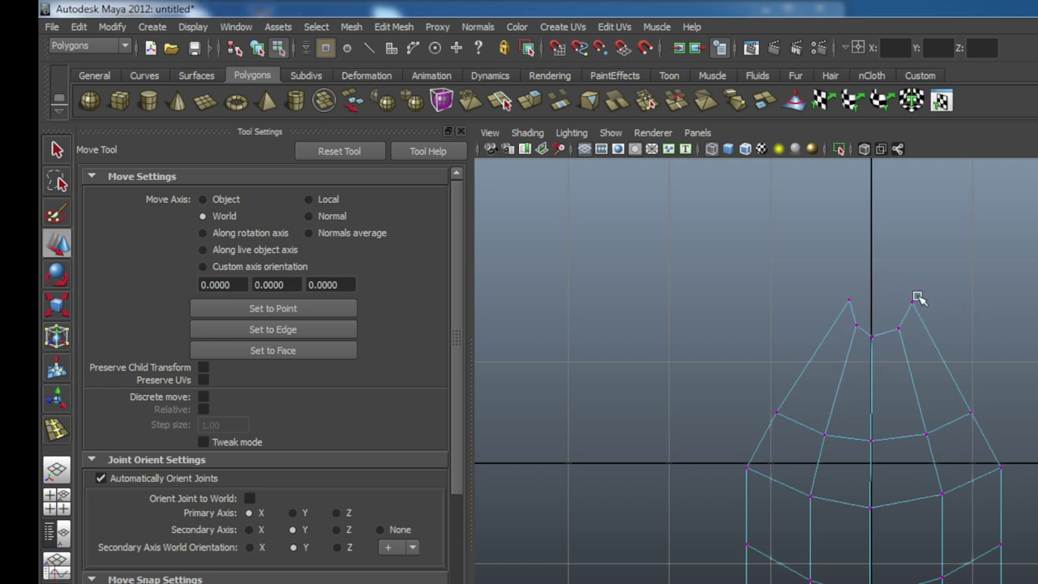
{"action": "left_click_drag", "start_coordinate": [907, 289], "coordinate": [944, 303]}
{"action": "left_click", "coordinate": [953, 355]}
Switch the plane to object mode and insert an edge loop midway between the upper edge and the next row
{"action": "right_click", "coordinate": [949, 370], "text": "shift"}
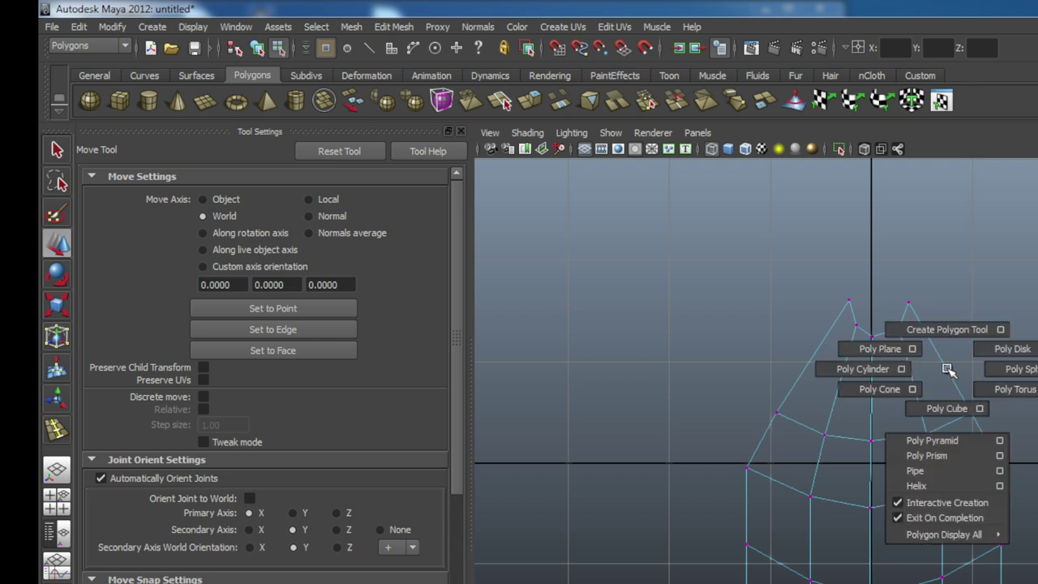
{"action": "right_click", "coordinate": [949, 370], "text": "shift"}
{"action": "right_click_drag", "start_coordinate": [946, 368], "coordinate": [981, 358]}
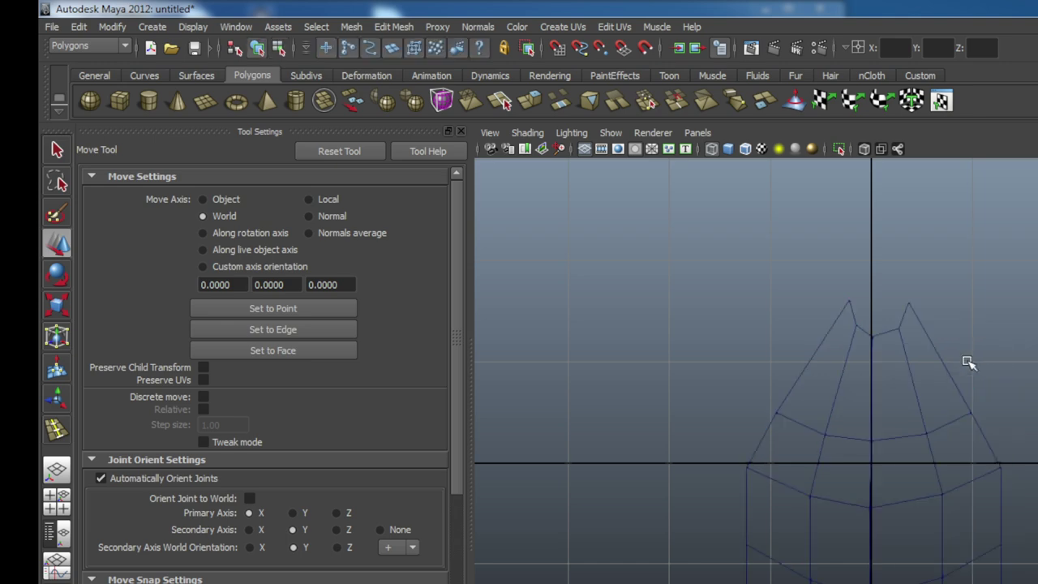
{"action": "left_click", "coordinate": [953, 381]}
{"action": "right_click", "coordinate": [955, 381], "text": "shift"}
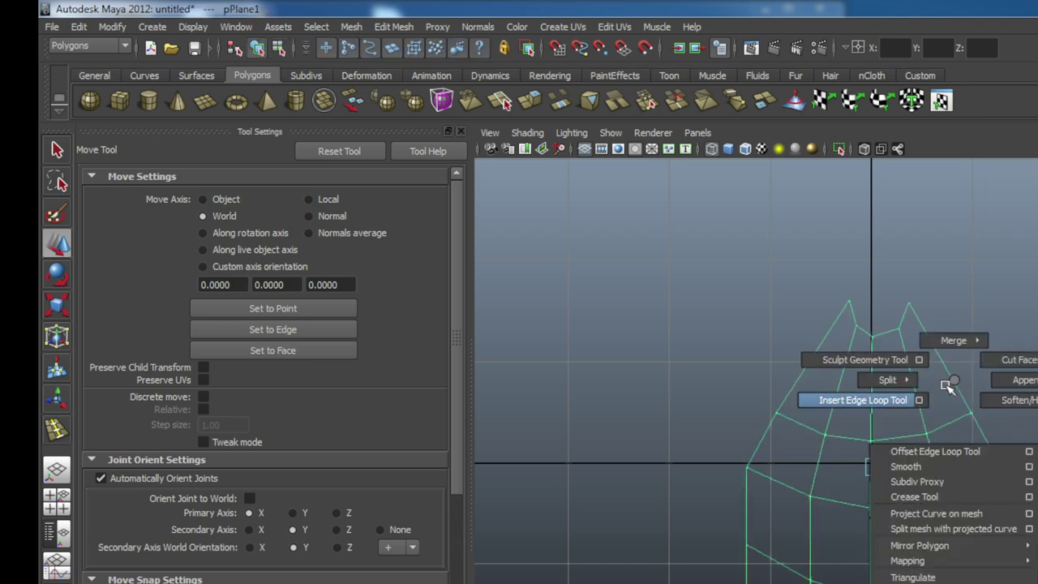
{"action": "left_click", "coordinate": [896, 399]}
{"action": "left_click", "coordinate": [948, 369]}
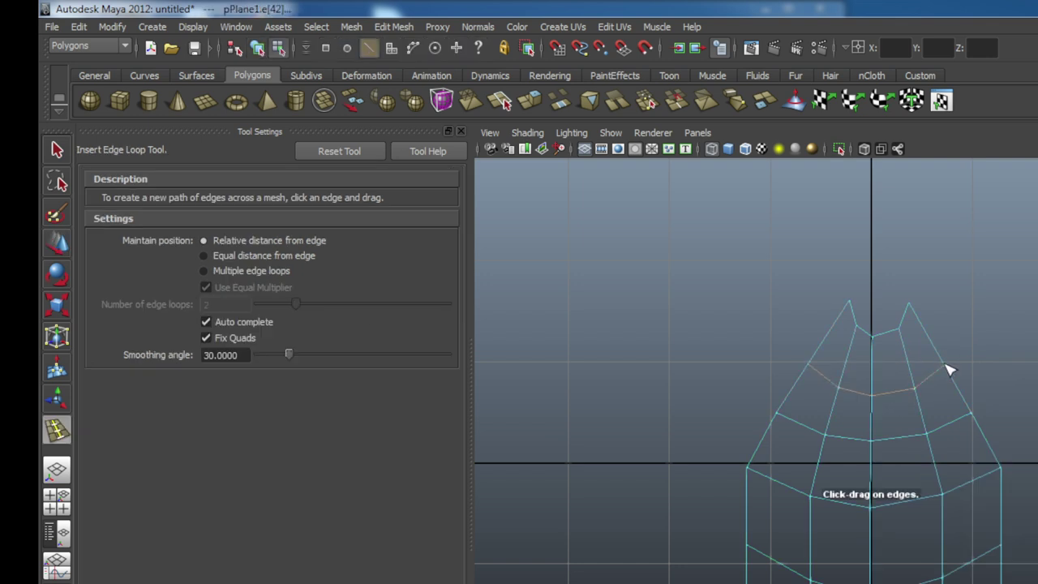
{"action": "key", "text": "q"}
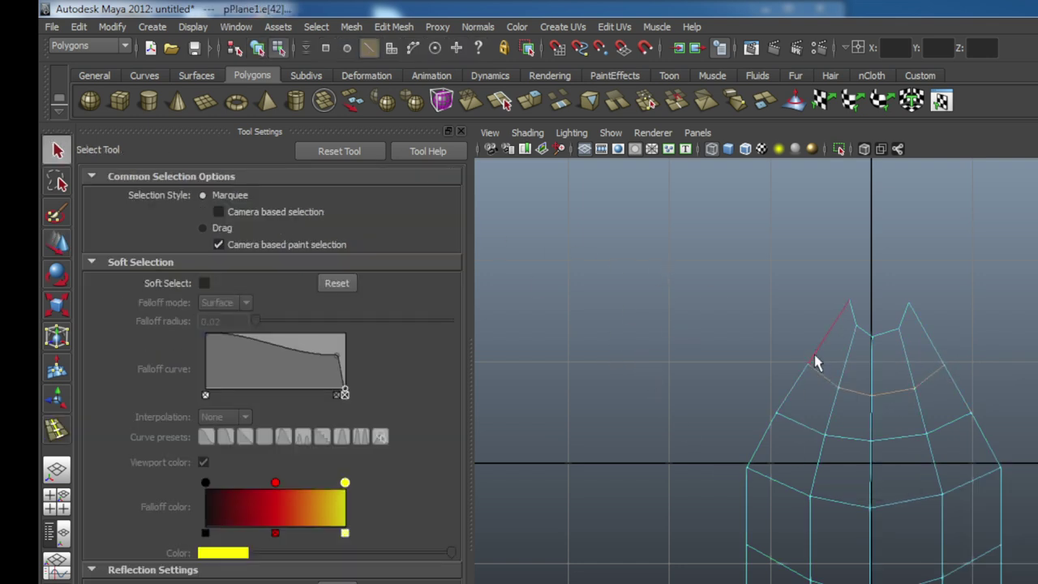
Return to vertex mode and move the new loop's left end vertex outward along X to round the outline
{"action": "right_click", "coordinate": [824, 378]}
{"action": "right_click_drag", "start_coordinate": [776, 386], "coordinate": [780, 377]}
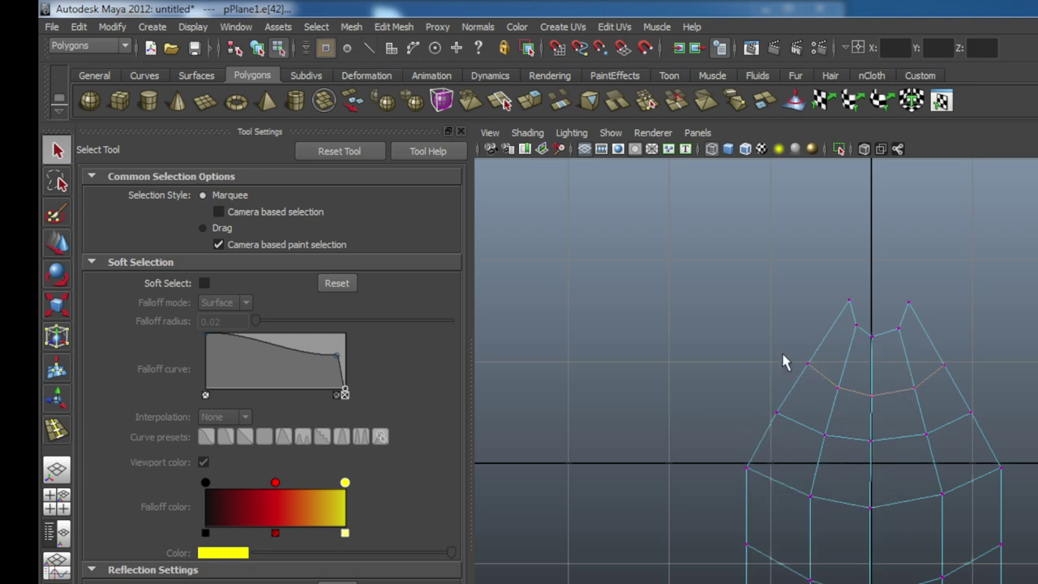
{"action": "key", "text": "w"}
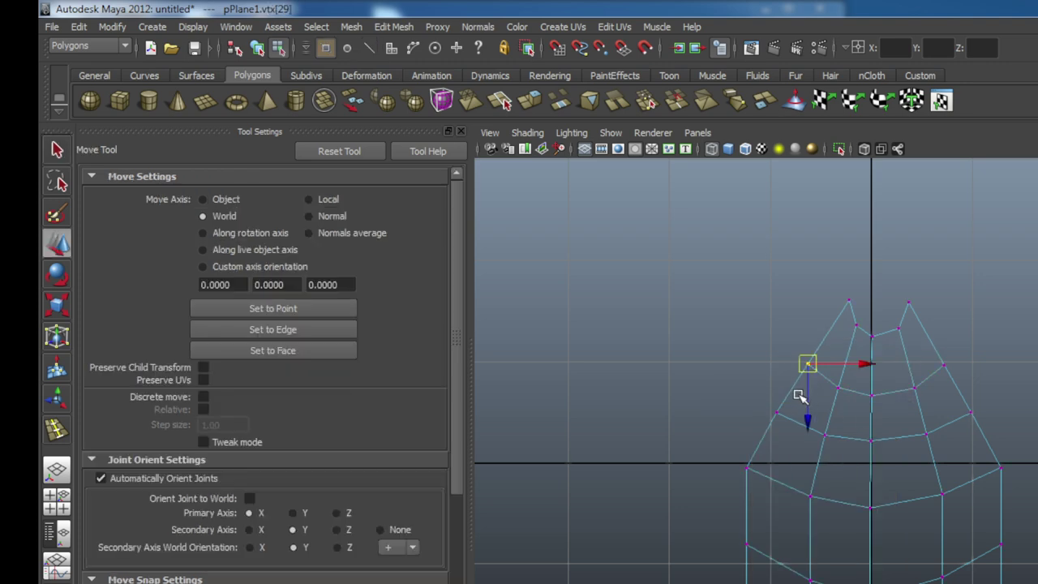
{"action": "left_click_drag", "start_coordinate": [861, 366], "coordinate": [852, 366]}
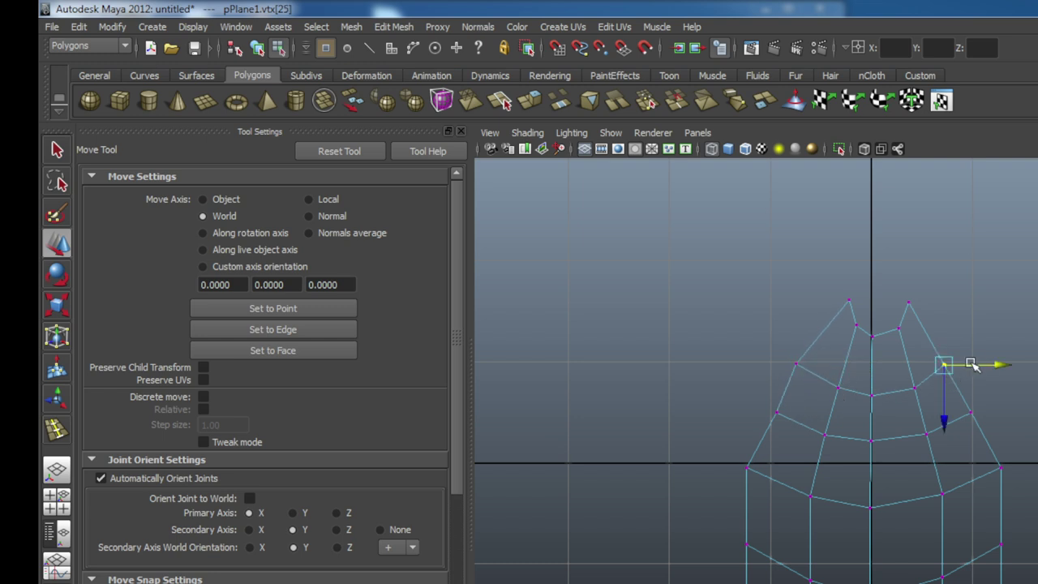
Move the new loop's right end vertex outward along X, and both end vertices of the row below it outward to match
{"action": "left_click", "coordinate": [985, 366]}
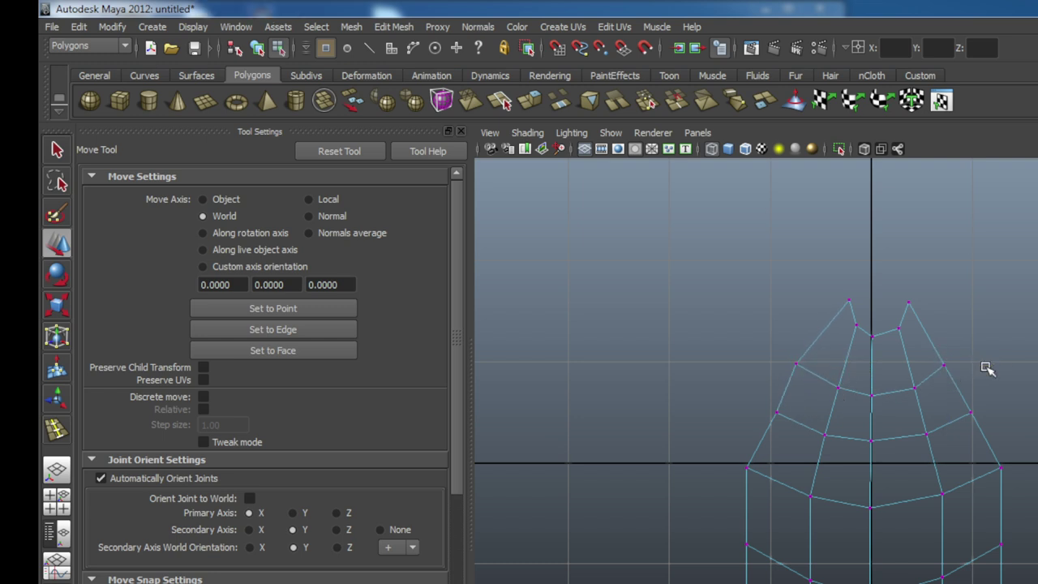
{"action": "left_click", "coordinate": [945, 365]}
{"action": "left_click_drag", "start_coordinate": [997, 365], "coordinate": [1007, 364]}
{"action": "left_click", "coordinate": [972, 411]}
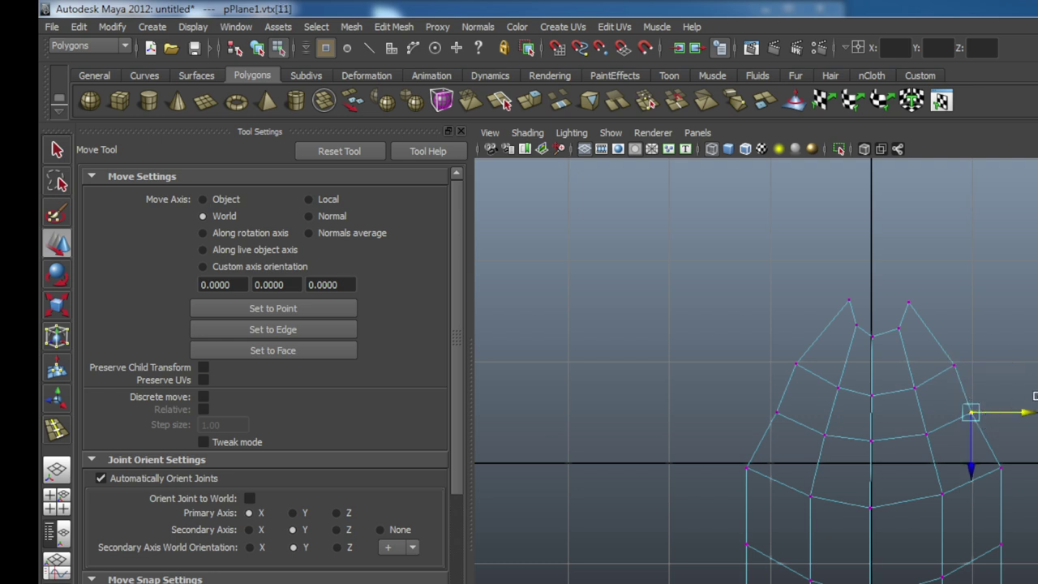
{"action": "left_click_drag", "start_coordinate": [1023, 413], "coordinate": [1033, 413]}
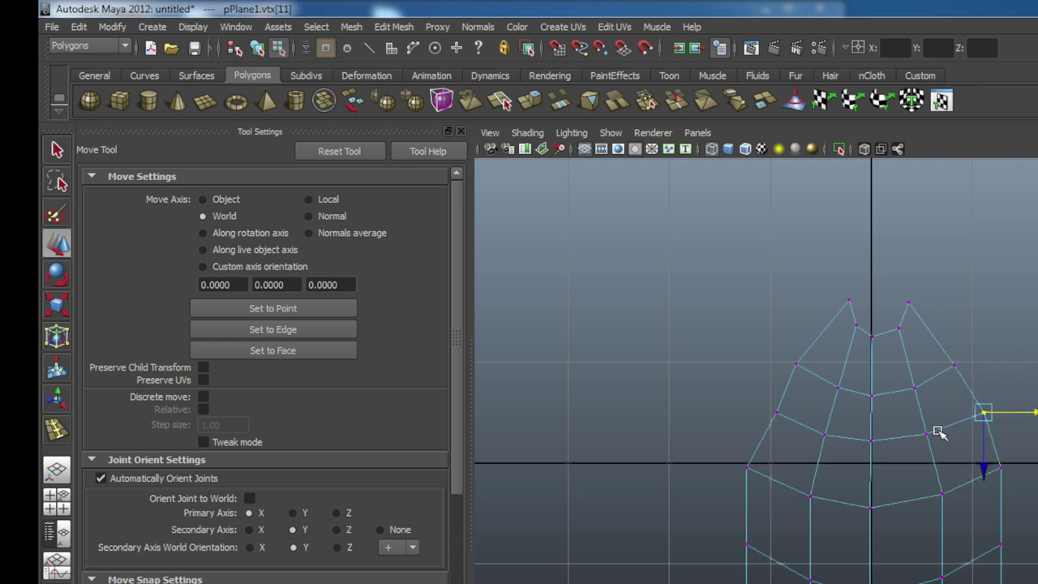
{"action": "left_click", "coordinate": [779, 415]}
{"action": "left_click_drag", "start_coordinate": [829, 415], "coordinate": [816, 414]}
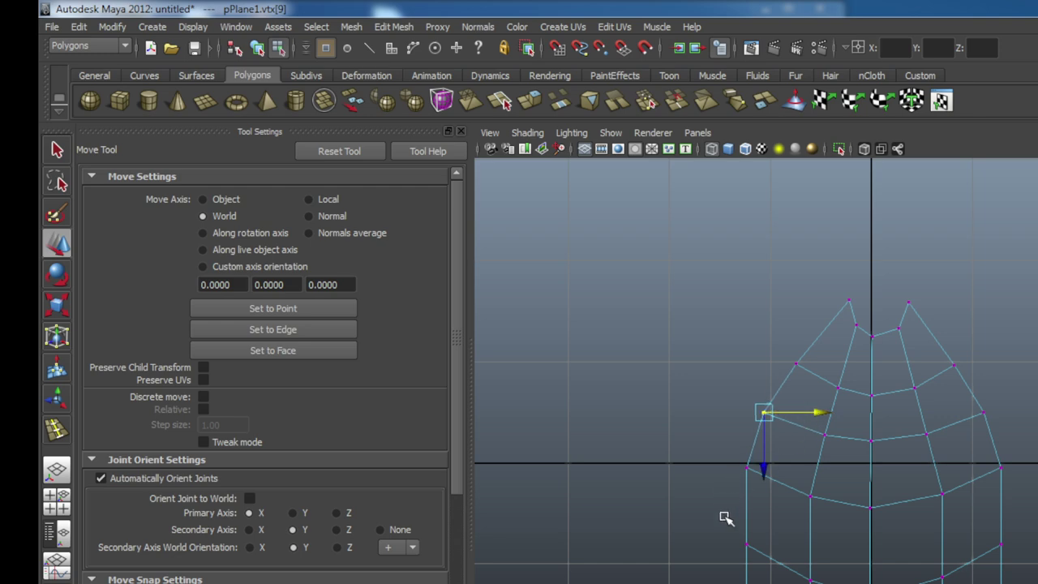
Move the left and right end vertices of the fourth row below the tips slightly outward along X
{"action": "left_click_drag", "start_coordinate": [725, 518], "coordinate": [788, 546]}
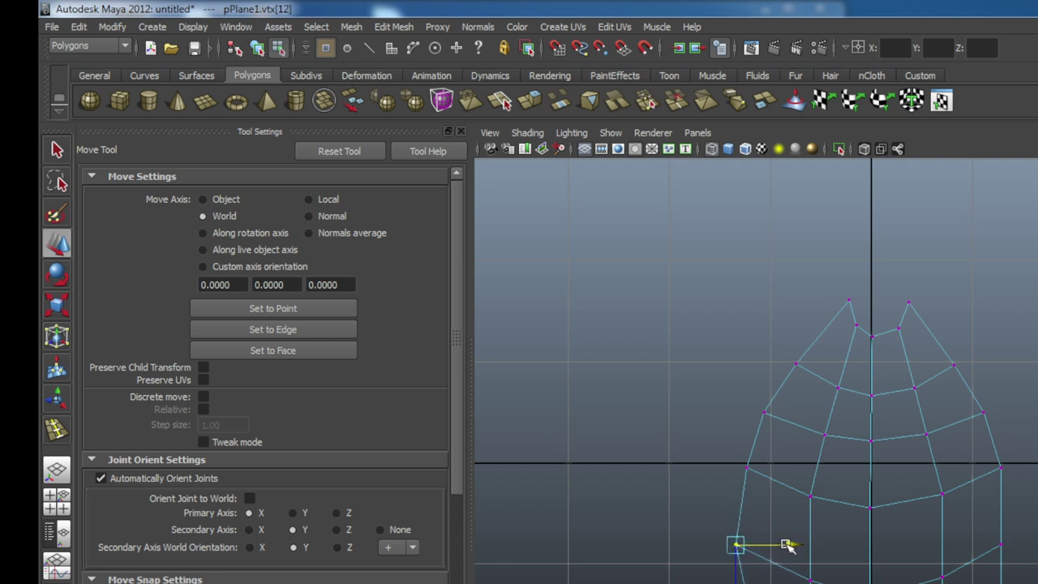
{"action": "left_click", "coordinate": [1003, 545]}
{"action": "left_click_drag", "start_coordinate": [1006, 545], "coordinate": [1009, 545]}
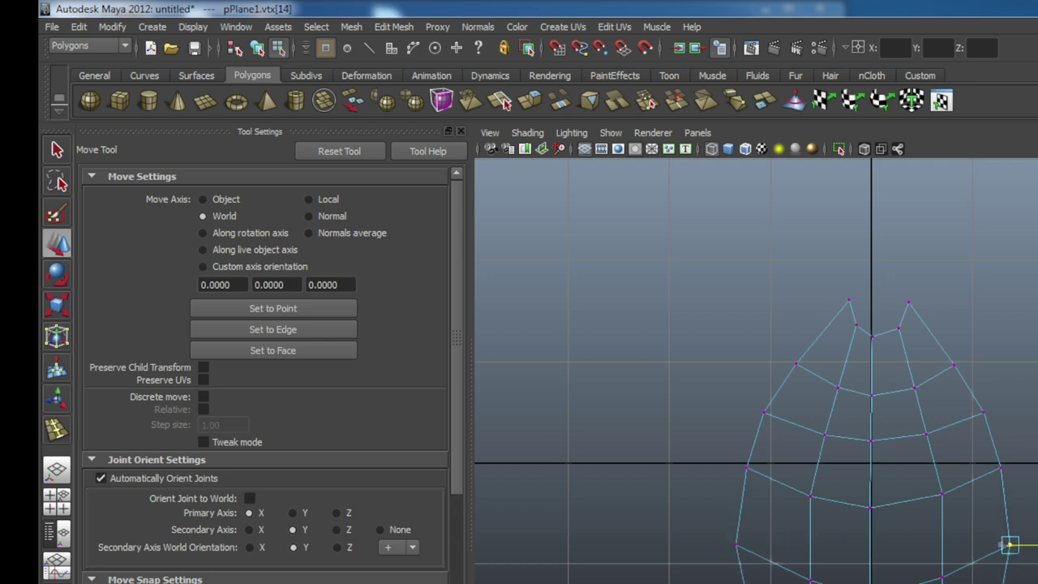
Select both end vertices of that widened row together and move them slightly up along Z
{"action": "left_click", "coordinate": [736, 546]}
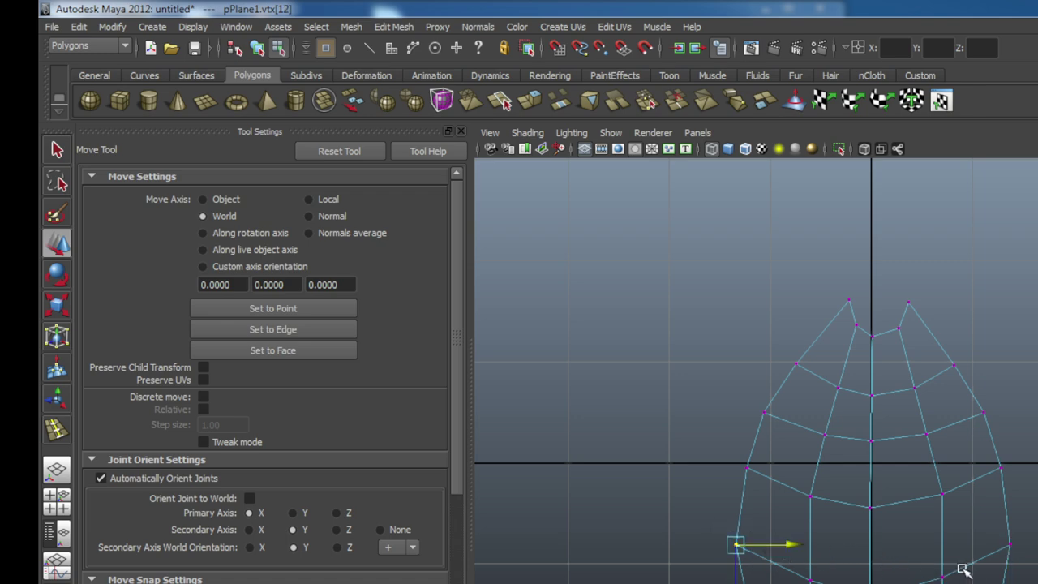
{"action": "left_click", "coordinate": [1009, 545], "text": "shift"}
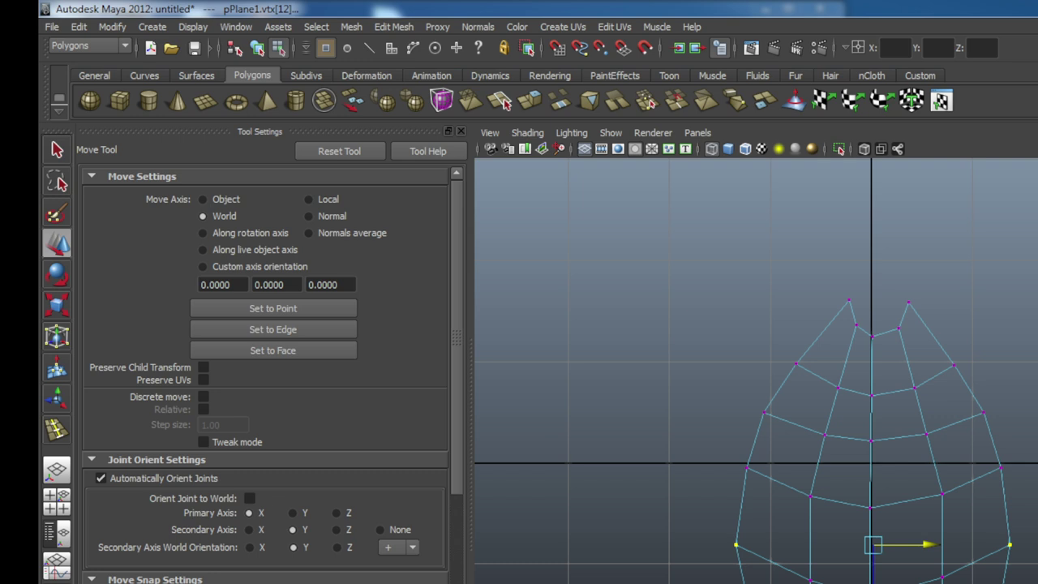
{"action": "left_click_drag", "start_coordinate": [873, 567], "coordinate": [873, 553]}
{"action": "left_click", "coordinate": [922, 559]}
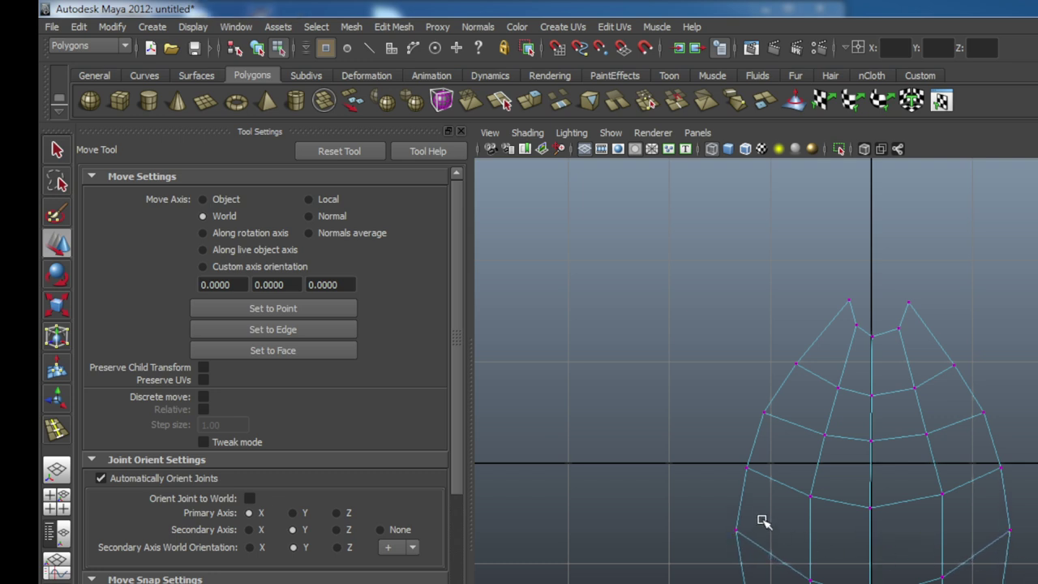
Select both end vertices of the row near the grid's X axis and move them slightly down along Z
{"action": "left_click", "coordinate": [746, 469]}
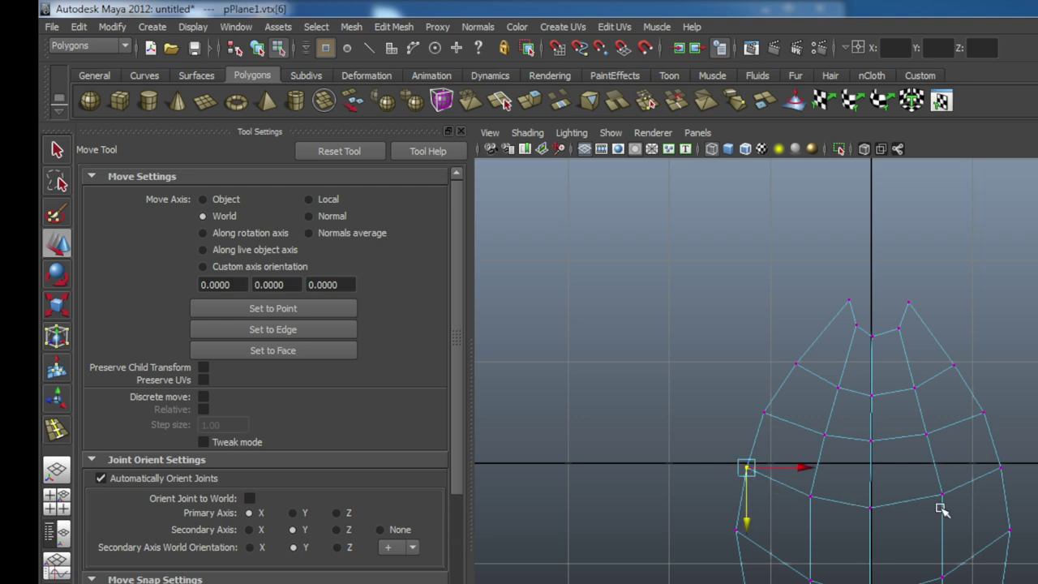
{"action": "left_click", "coordinate": [999, 468], "text": "shift"}
{"action": "left_click_drag", "start_coordinate": [873, 522], "coordinate": [875, 534]}
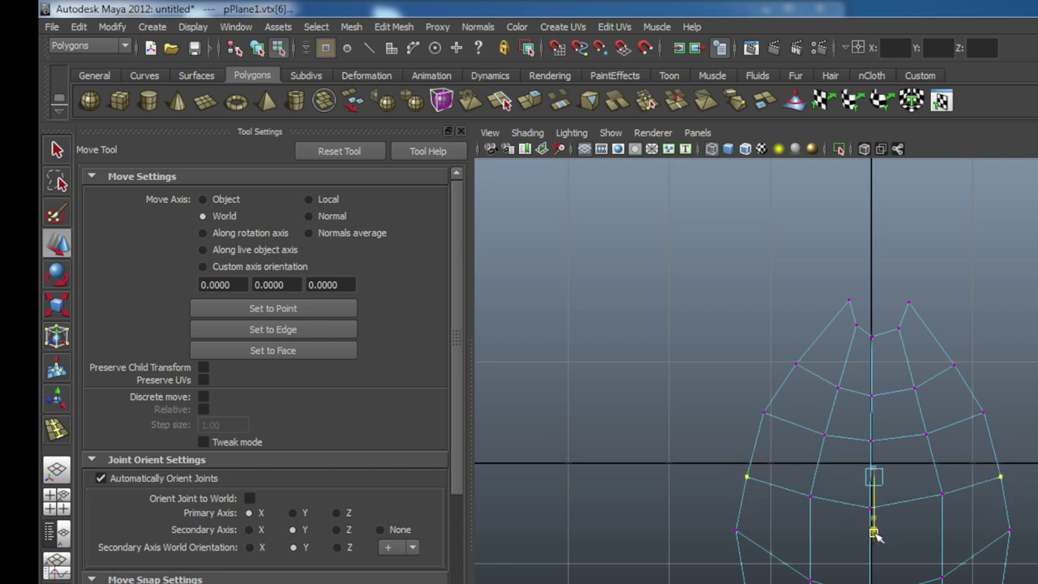
{"action": "left_click", "coordinate": [955, 511]}
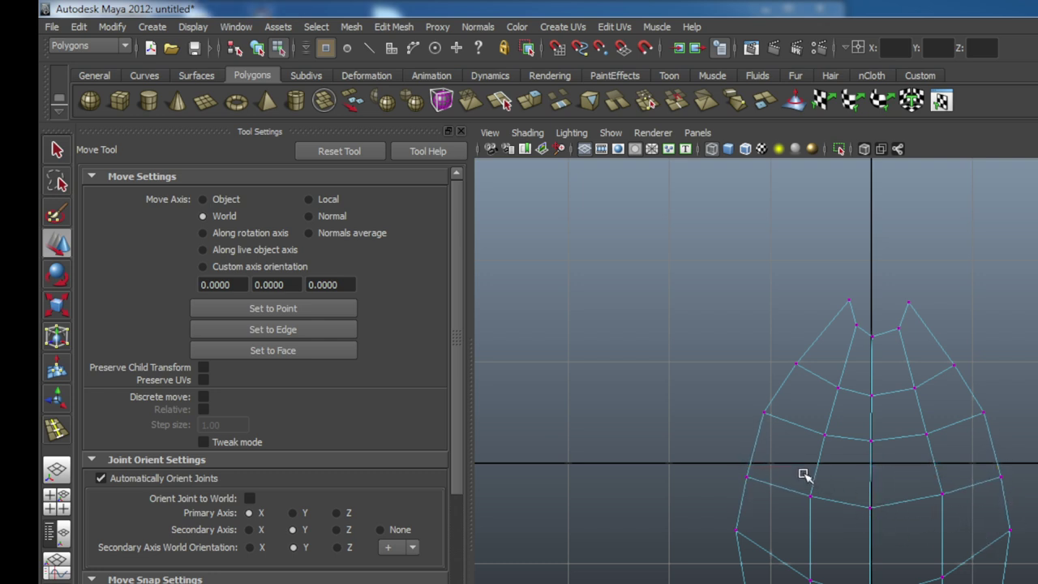
Select the three inner vertices of the same row and move them down along Z to follow its end vertices
{"action": "left_click_drag", "start_coordinate": [803, 475], "coordinate": [947, 524]}
{"action": "left_click_drag", "start_coordinate": [879, 549], "coordinate": [884, 569]}
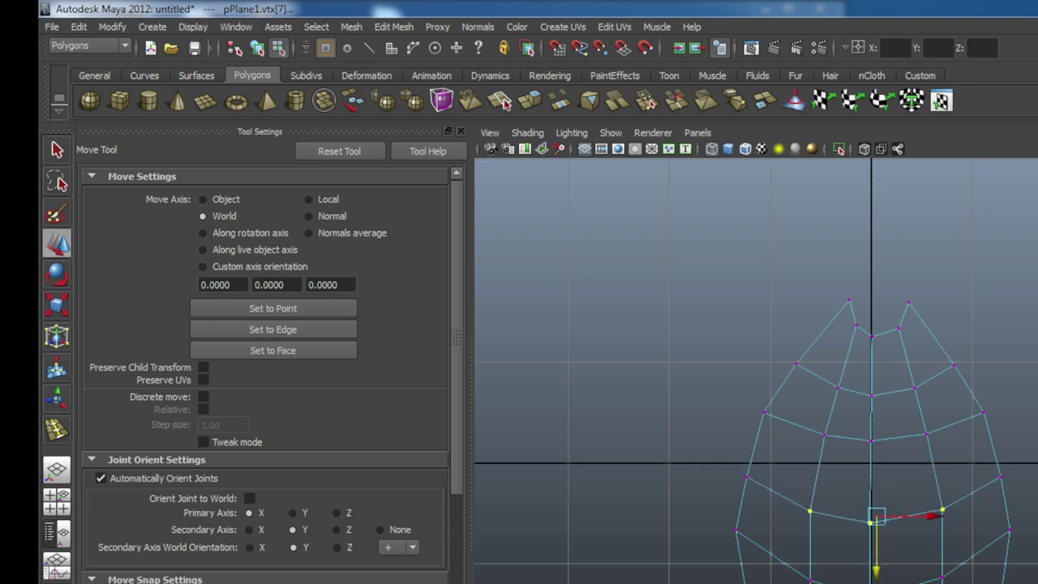
{"action": "left_click", "coordinate": [1030, 500]}
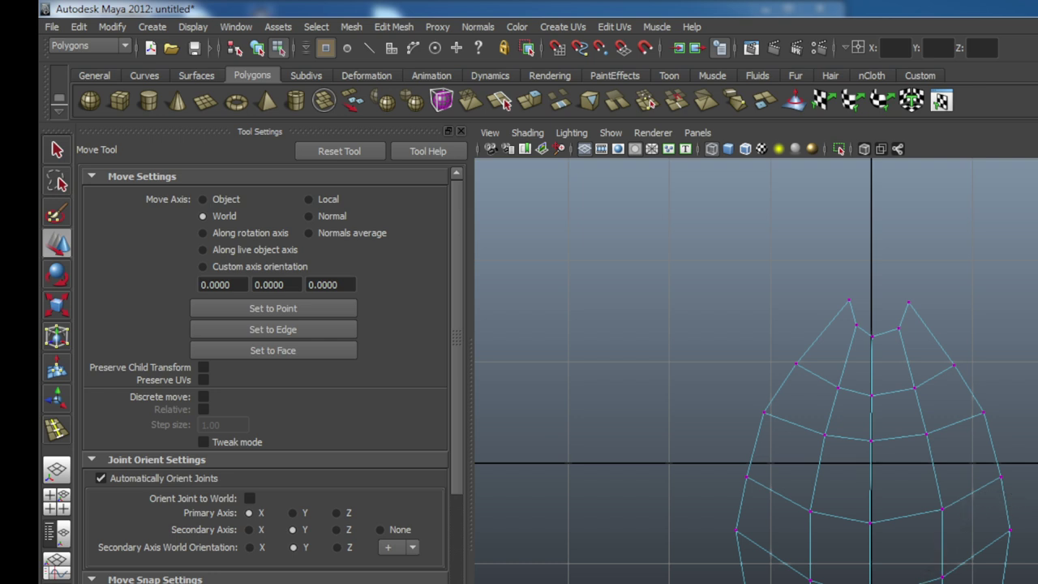
Move the right and left inner vertices of the next row down slightly outward along X, away from the centre line
{"action": "left_click", "coordinate": [945, 559]}
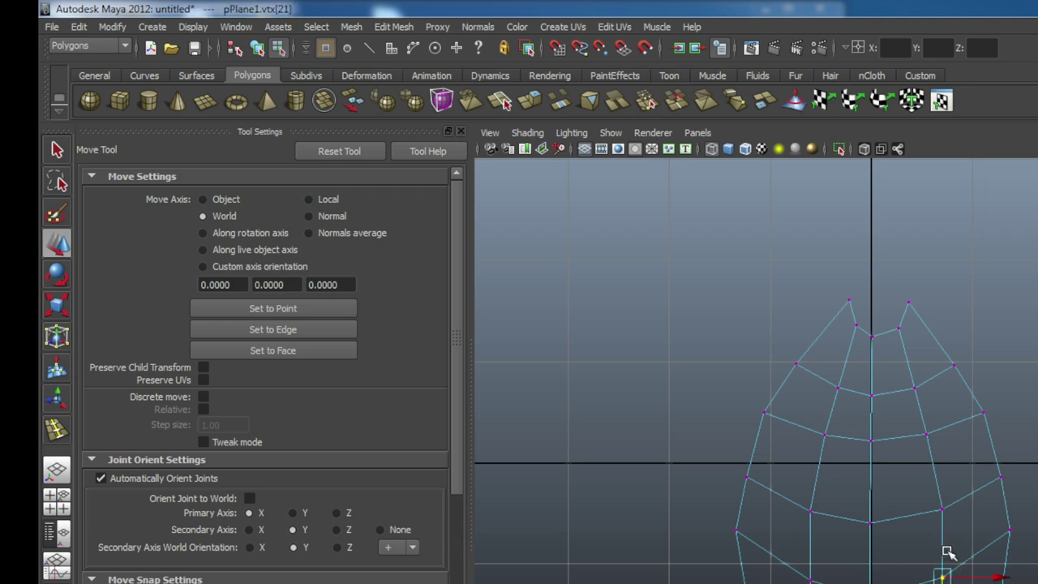
{"action": "left_click_drag", "start_coordinate": [995, 576], "coordinate": [1000, 578]}
{"action": "left_click", "coordinate": [991, 581]}
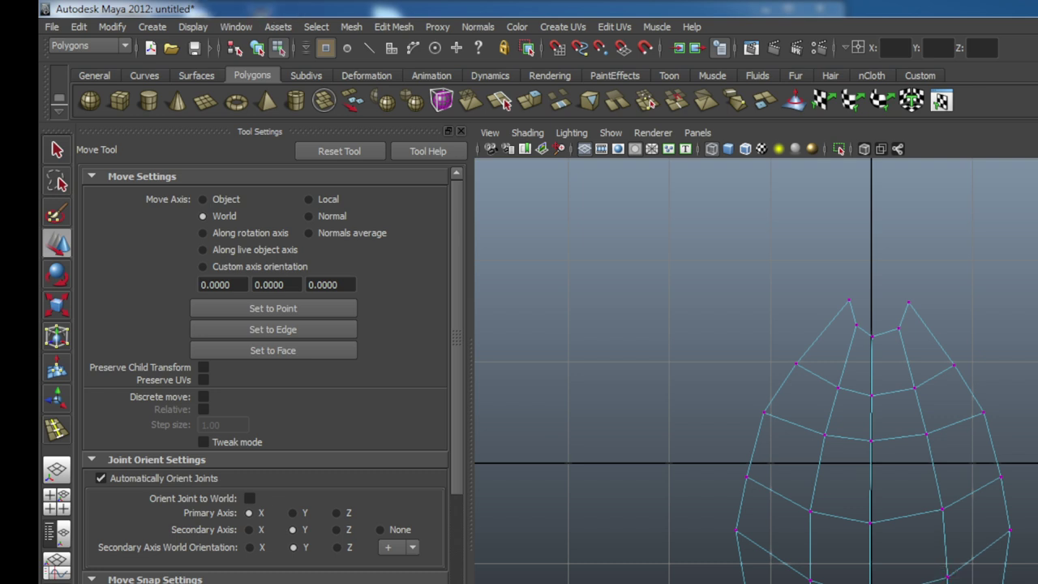
{"action": "left_click", "coordinate": [810, 573]}
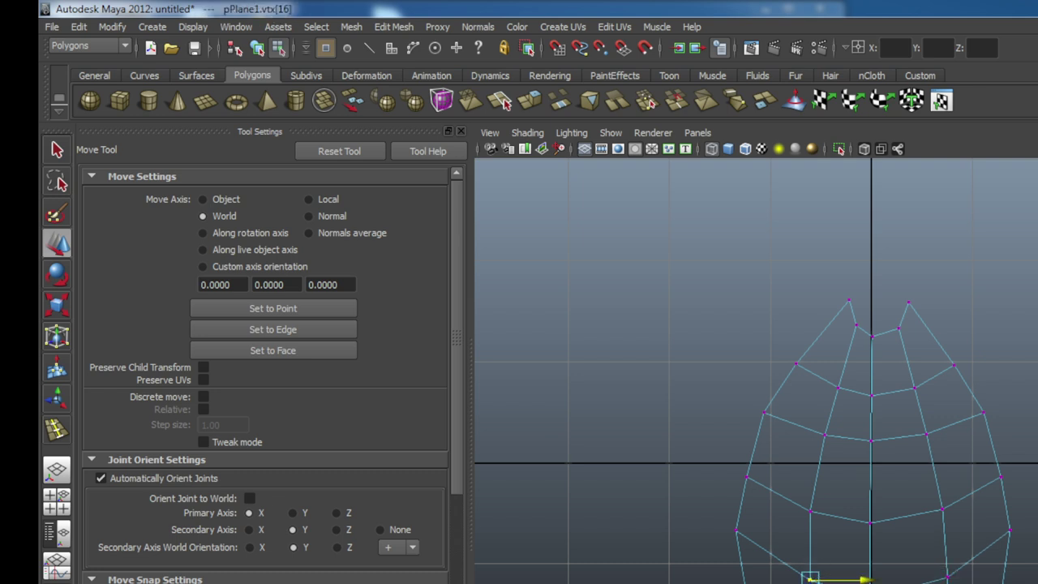
{"action": "left_click_drag", "start_coordinate": [848, 581], "coordinate": [841, 581]}
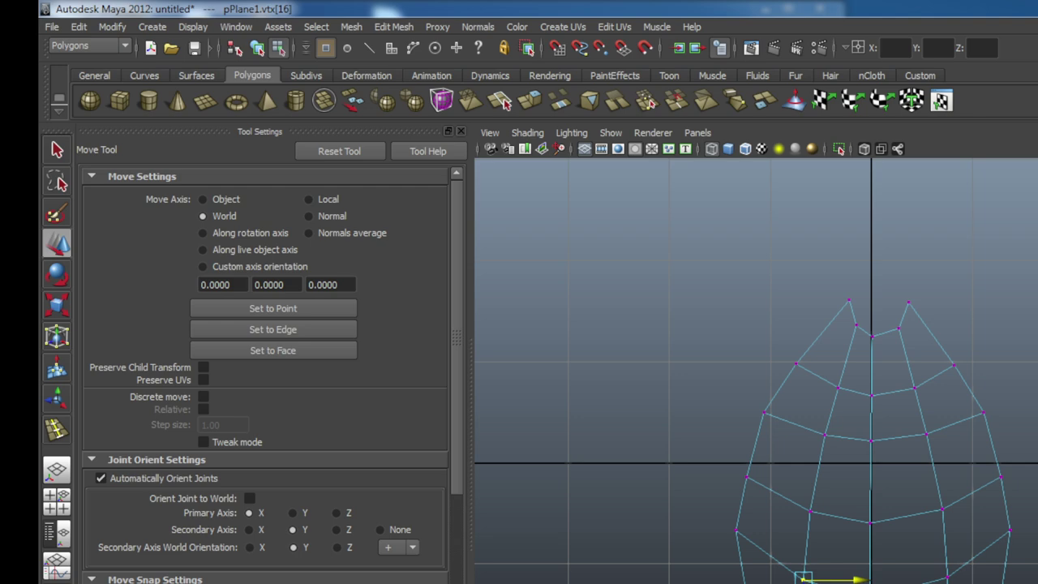
{"action": "left_click", "coordinate": [835, 583]}
{"action": "left_click", "coordinate": [890, 430]}
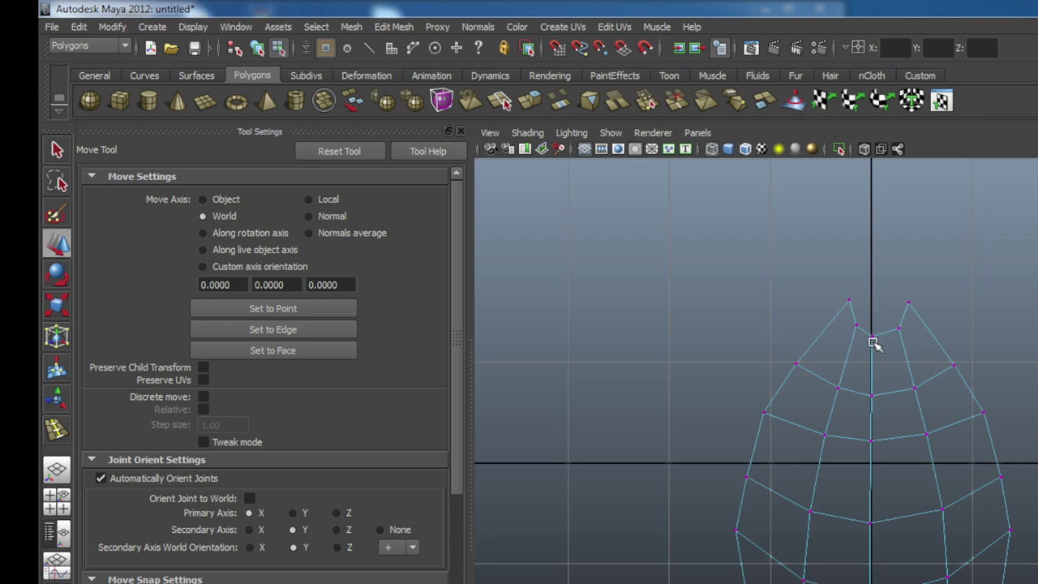
Switch the plane back to object mode and shift it slightly left along X
{"action": "right_click_drag", "start_coordinate": [874, 343], "coordinate": [922, 327]}
{"action": "left_click", "coordinate": [871, 381]}
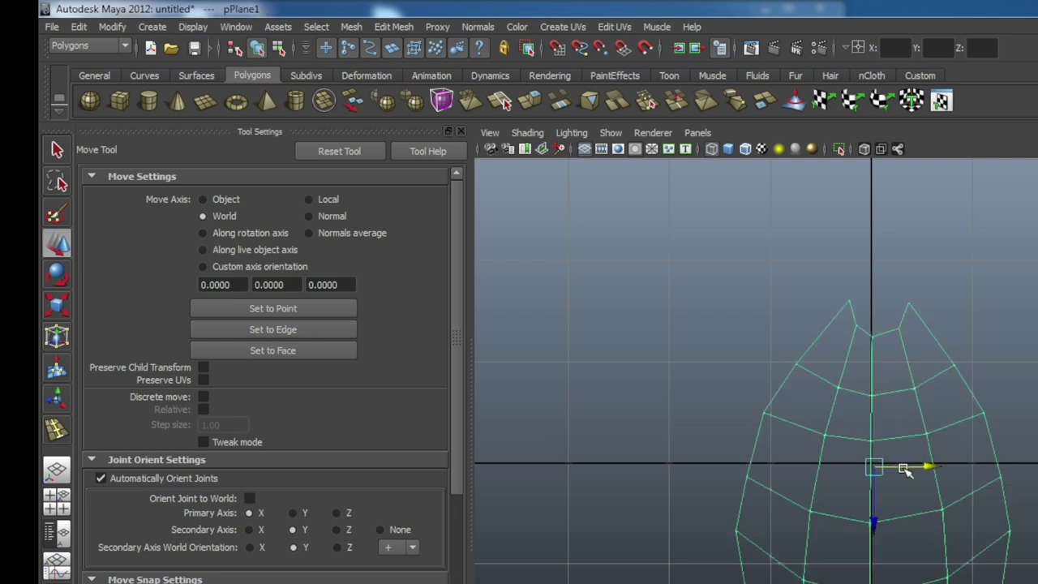
{"action": "left_click_drag", "start_coordinate": [929, 467], "coordinate": [925, 471]}
{"action": "left_click", "coordinate": [1019, 462]}
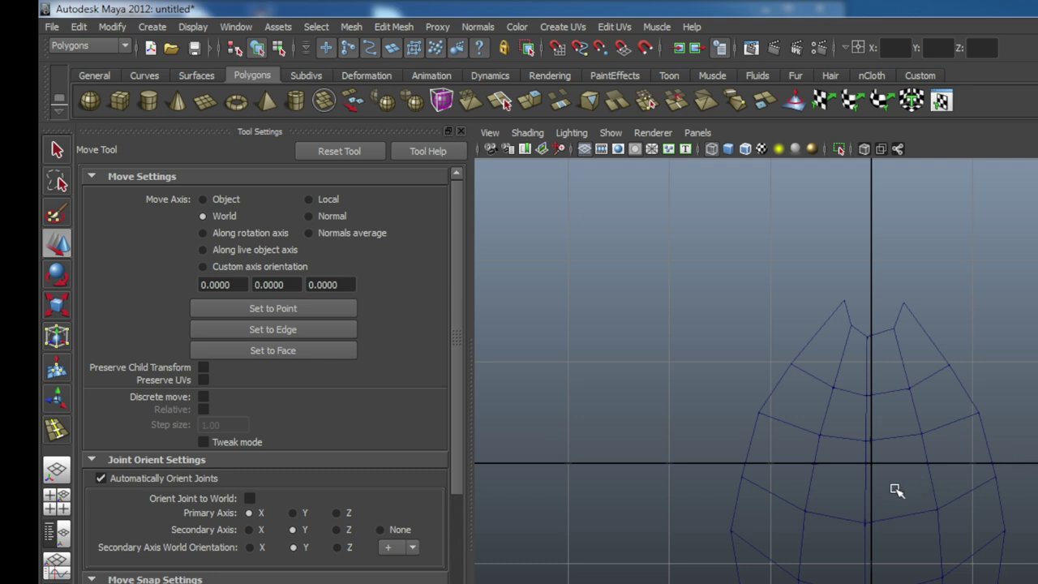
Move the plane's pivot up to the centre vertex of the notch and shift the plane down and onto the grid's centre line
{"action": "left_click", "coordinate": [866, 511]}
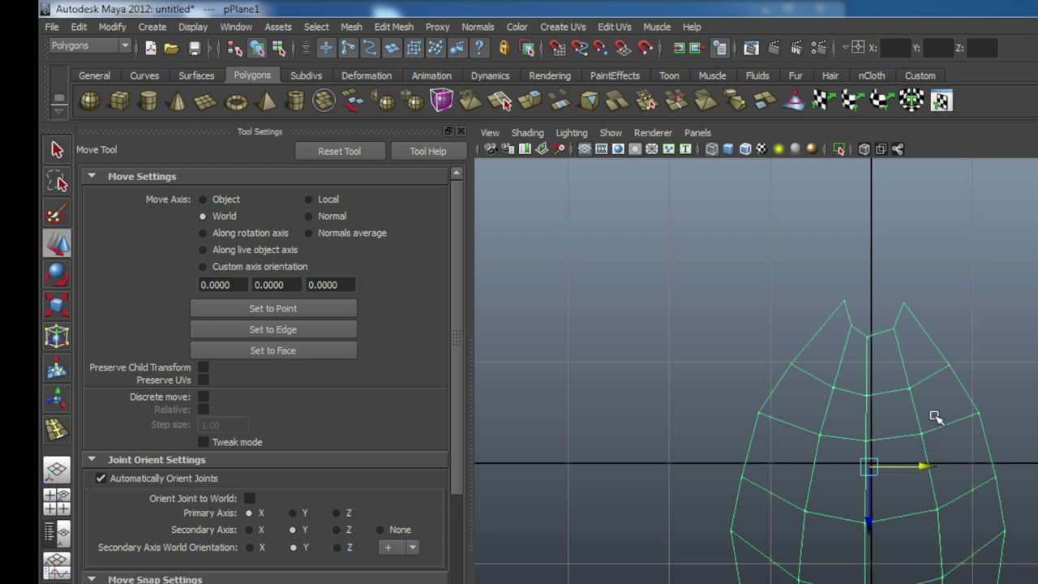
{"action": "right_click_drag", "start_coordinate": [933, 416], "coordinate": [999, 582], "text": "alt"}
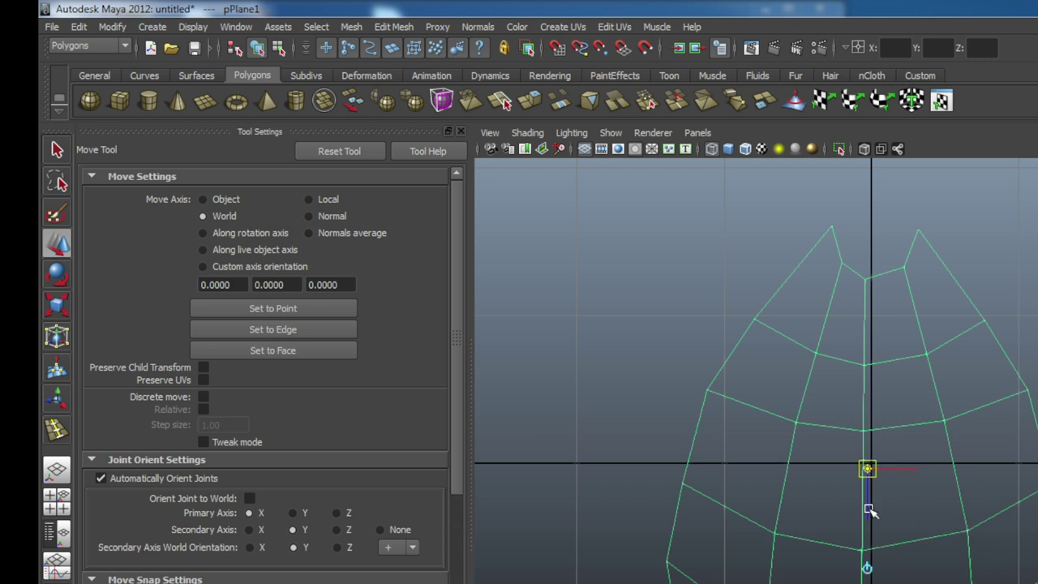
{"action": "left_click_drag", "start_coordinate": [868, 506], "coordinate": [876, 322]}
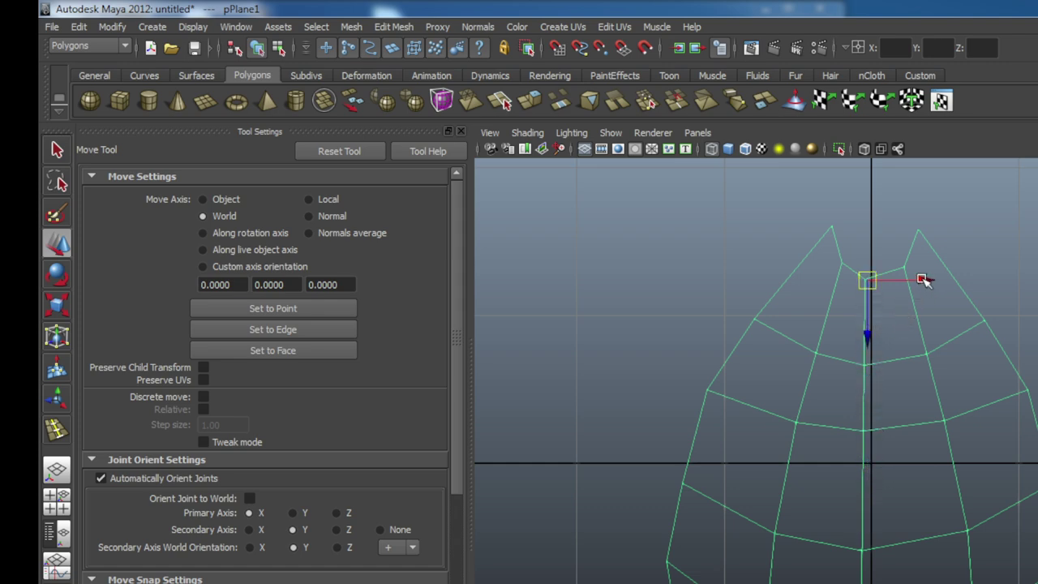
{"action": "mouse_move", "coordinate": [923, 280]}
{"action": "left_mouse_down"}
{"action": "mouse_move", "coordinate": [937, 283]}
{"action": "mouse_move", "coordinate": [922, 280]}
{"action": "left_mouse_up"}
{"action": "left_click_drag", "start_coordinate": [877, 336], "coordinate": [875, 381]}
{"action": "left_click", "coordinate": [1028, 387]}
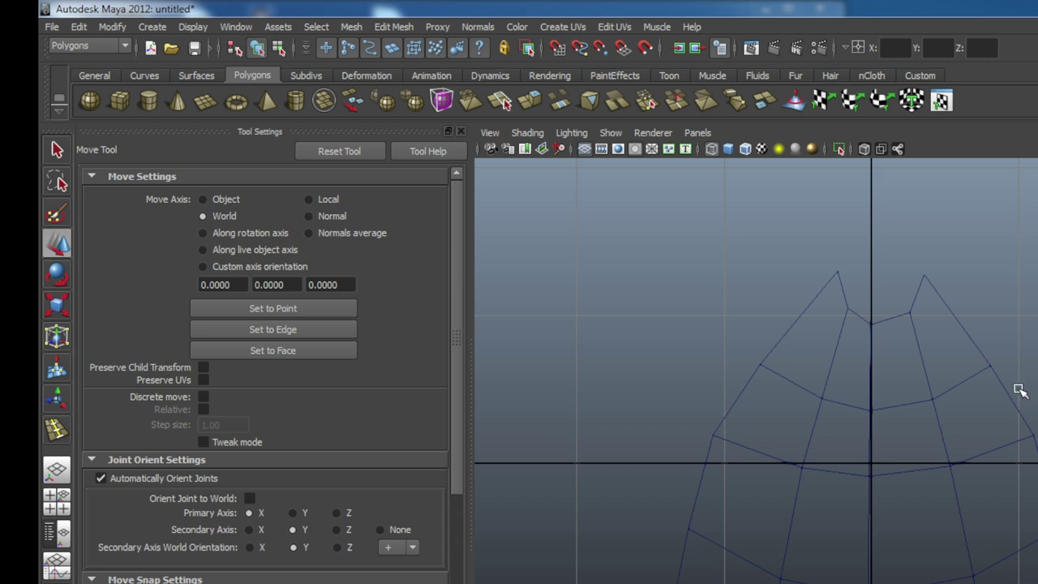
Move the plane far left along X, duplicate it, and move the duplicate back beside the grid's centre line
{"action": "left_click", "coordinate": [944, 466]}
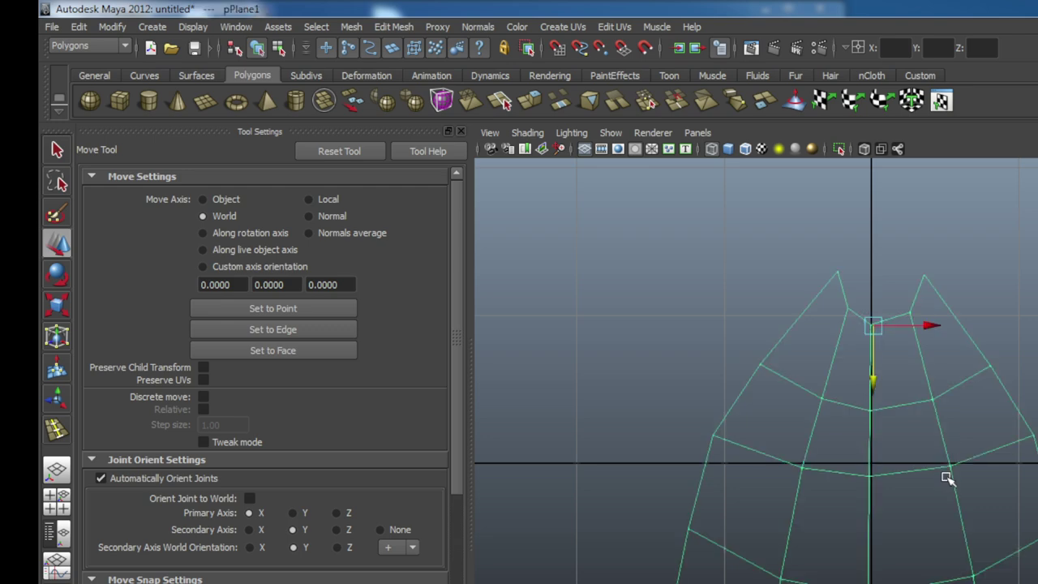
{"action": "scroll", "coordinate": [947, 479], "scroll_direction": "down", "scroll_amount": 5}
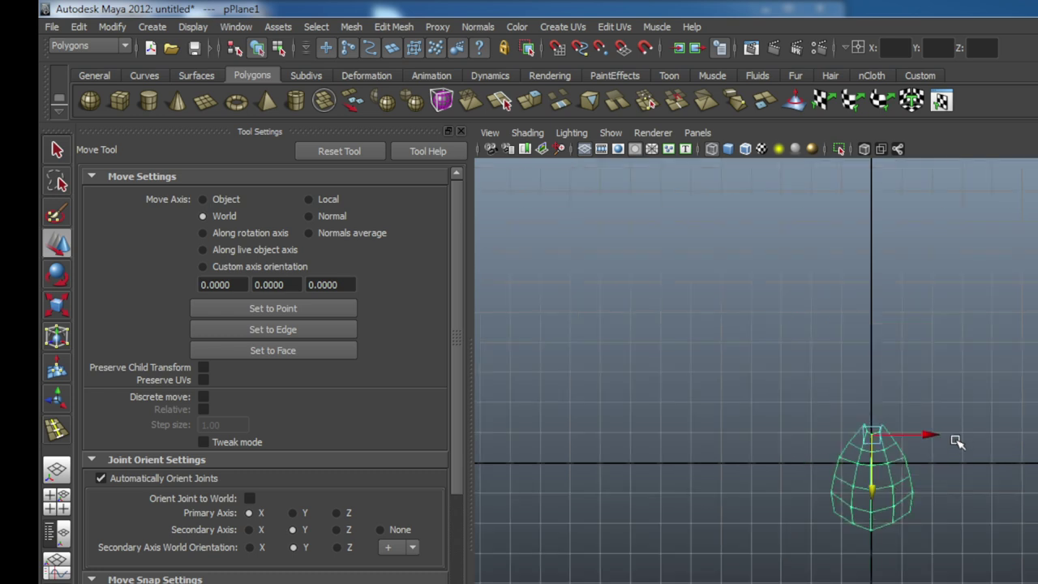
{"action": "left_click_drag", "start_coordinate": [940, 442], "coordinate": [619, 463]}
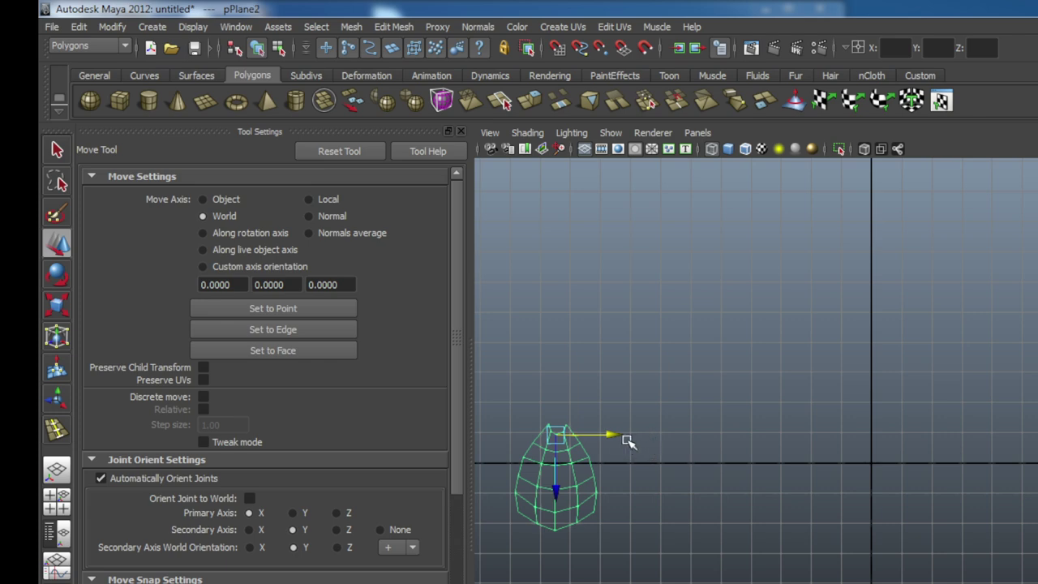
{"action": "key", "text": "ctrl+d"}
{"action": "left_click_drag", "start_coordinate": [614, 435], "coordinate": [919, 464]}
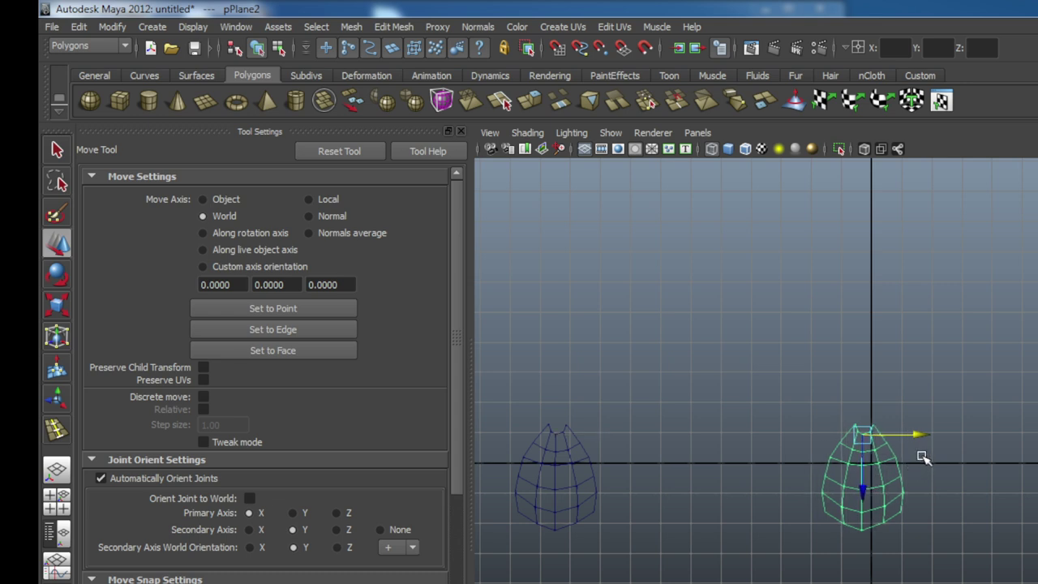
Scale the duplicate plane down uniformly to about a third of its size
{"action": "key", "text": "w"}
{"action": "key", "text": "e"}
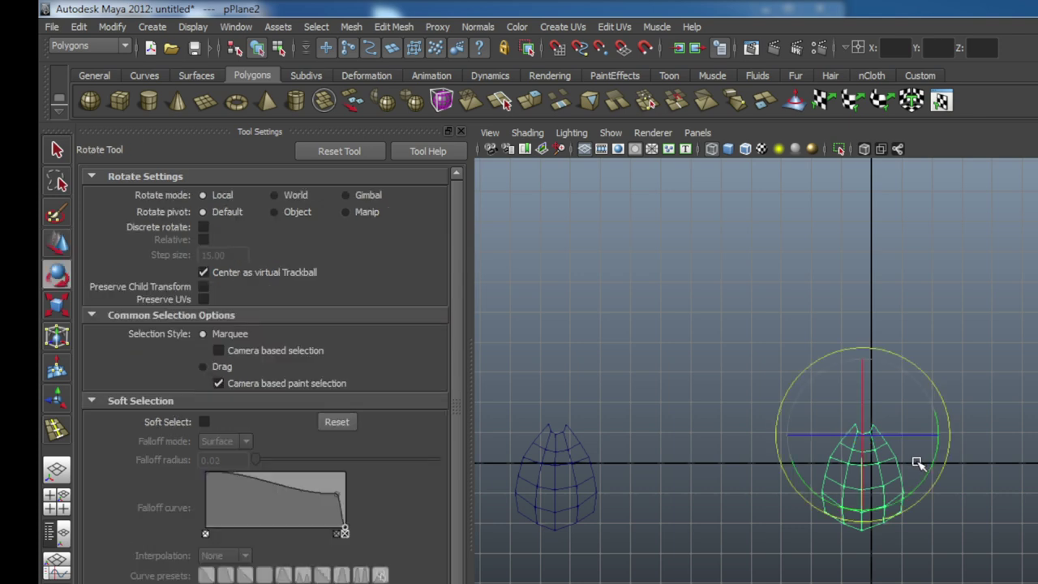
{"action": "key", "text": "r"}
{"action": "middle_click_drag", "start_coordinate": [917, 461], "coordinate": [797, 427]}
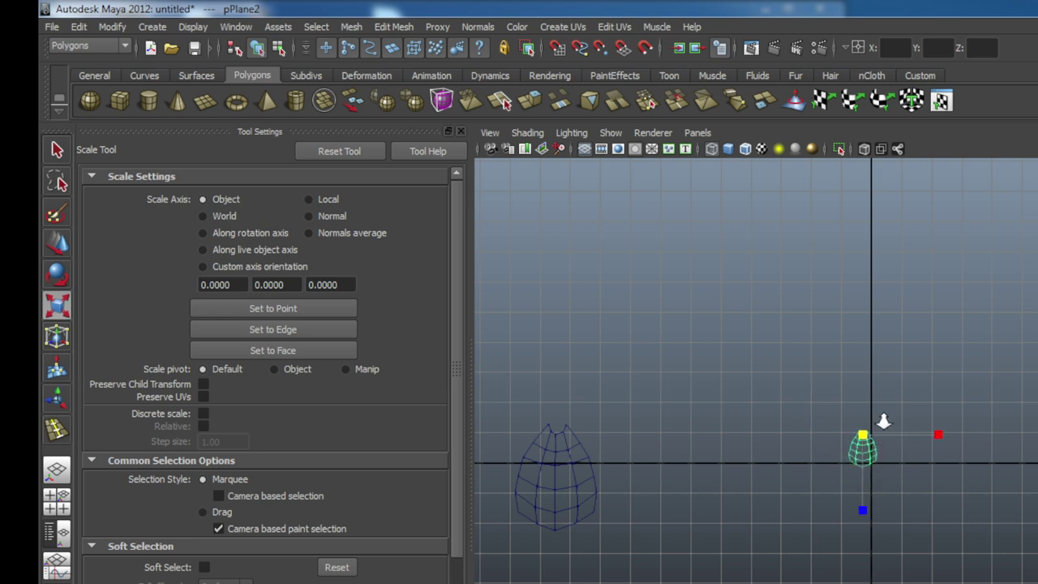
Duplicate the scaled-down plane and rotate the copy about its notch pivot by nearly a quarter turn counterclockwise
{"action": "right_click_drag", "start_coordinate": [884, 421], "coordinate": [1037, 494], "text": "alt"}
{"action": "middle_click_drag", "start_coordinate": [881, 450], "coordinate": [892, 549], "text": "alt"}
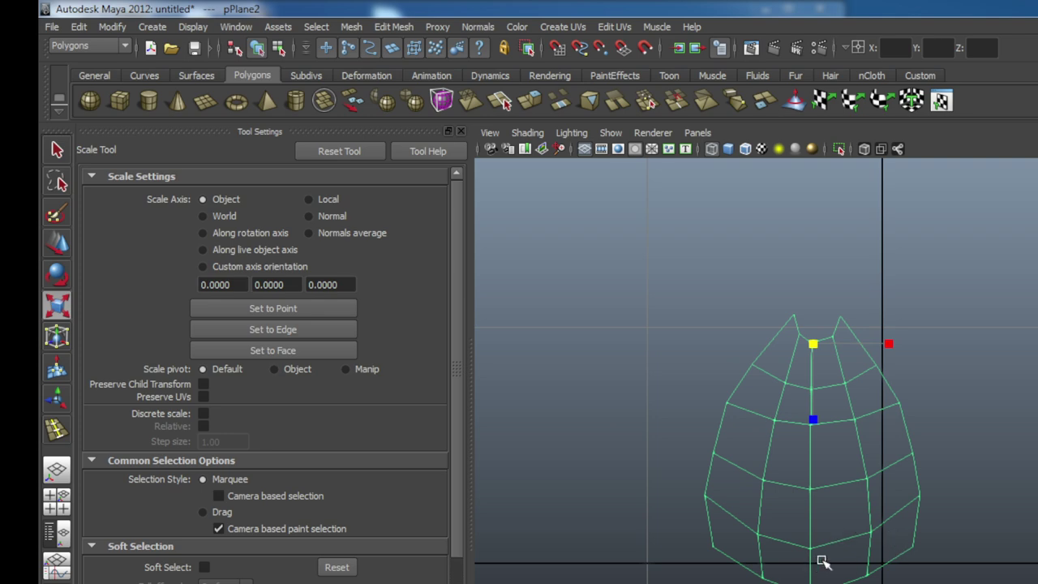
{"action": "left_click", "coordinate": [958, 409]}
{"action": "left_click", "coordinate": [843, 377]}
{"action": "key", "text": "w"}
{"action": "key", "text": "q"}
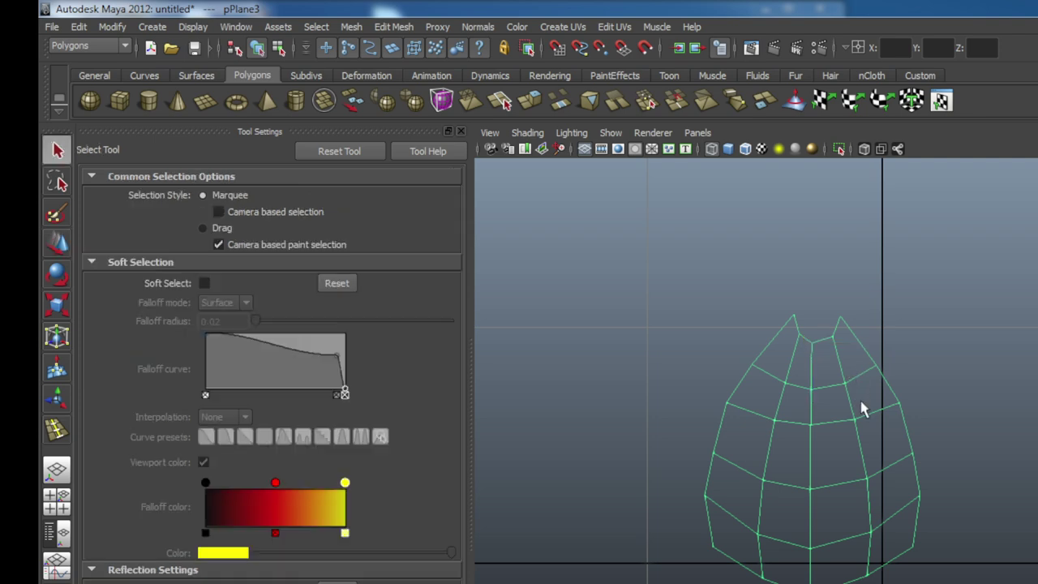
{"action": "key", "text": "w"}
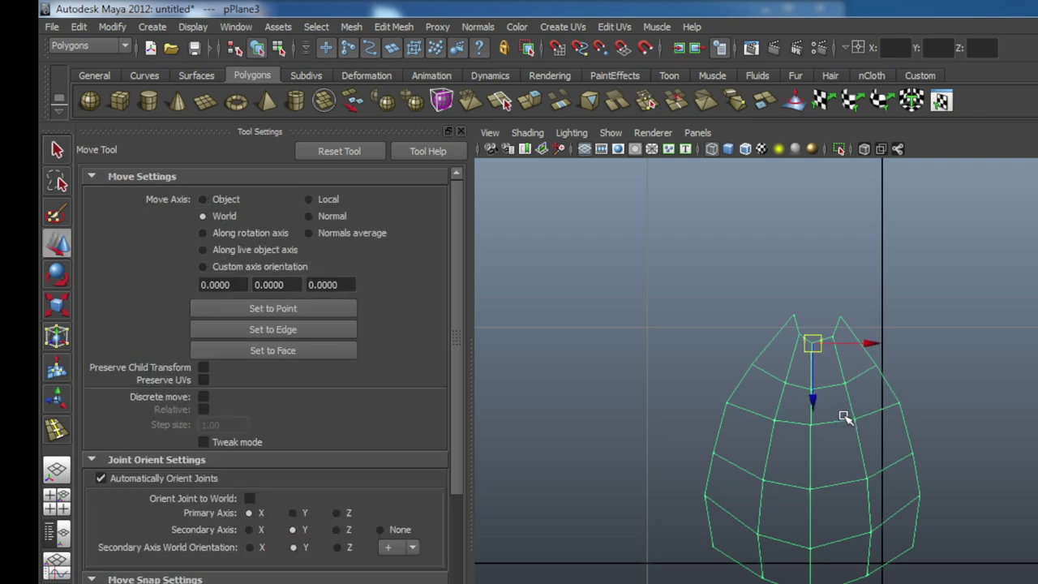
{"action": "key", "text": "e"}
{"action": "left_click_drag", "start_coordinate": [848, 417], "coordinate": [864, 328]}
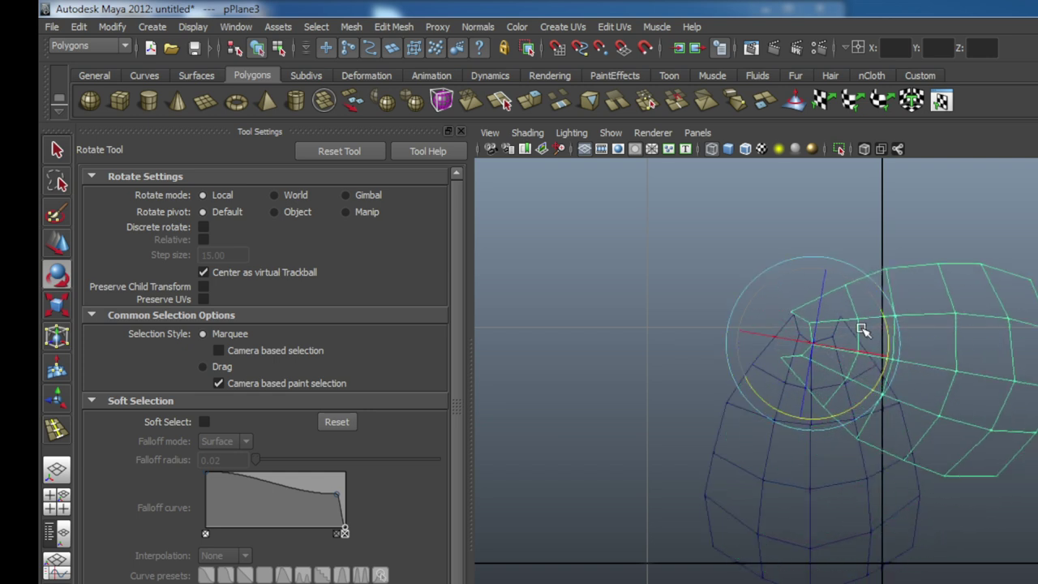
Move the rotated petal copy slightly along X and Z so its notched end sits above and to the right of the first petal's notch
{"action": "key", "text": "w"}
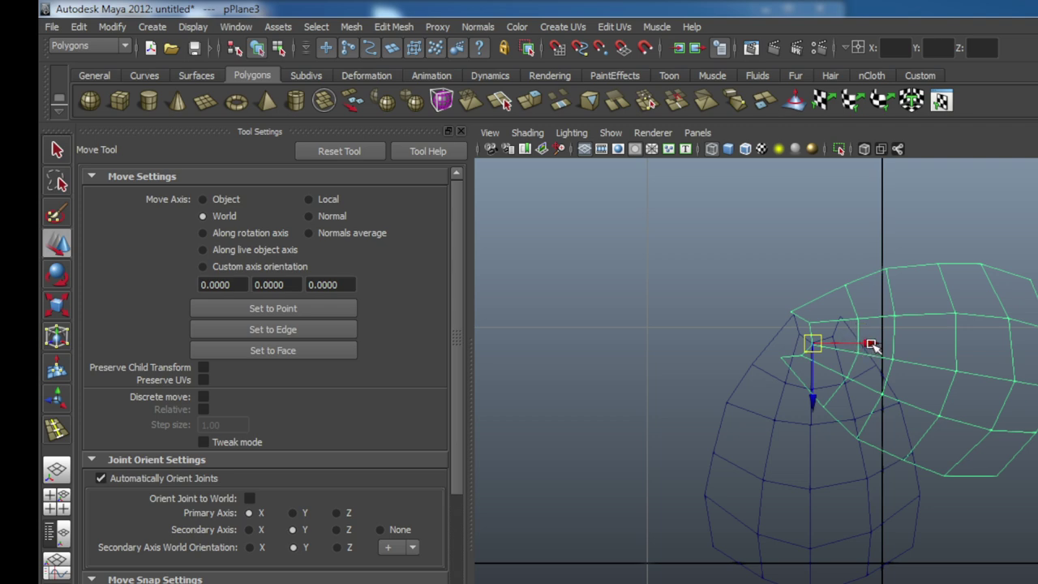
{"action": "left_click_drag", "start_coordinate": [871, 343], "coordinate": [893, 345]}
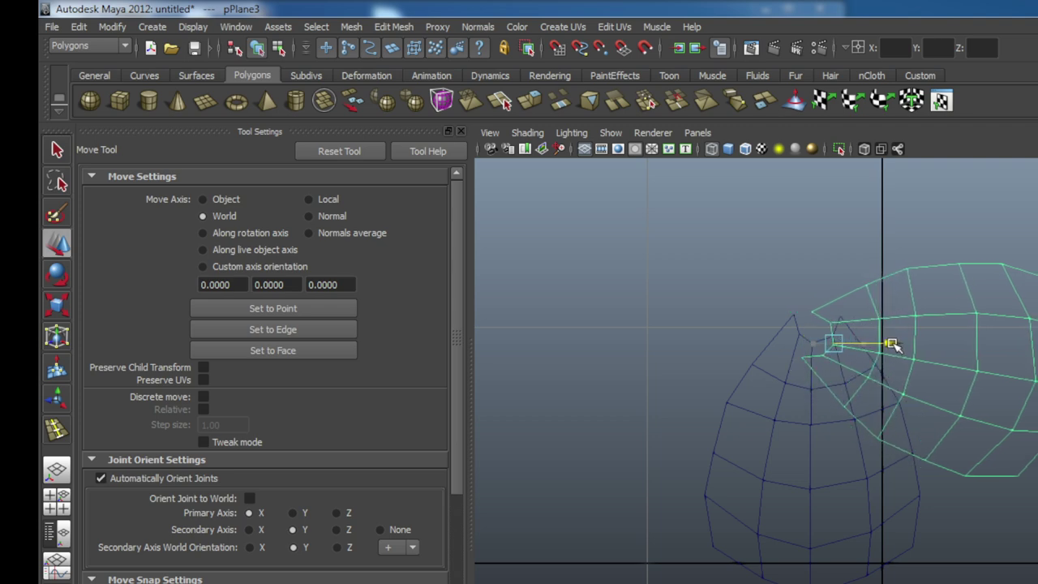
{"action": "left_click_drag", "start_coordinate": [837, 406], "coordinate": [845, 390]}
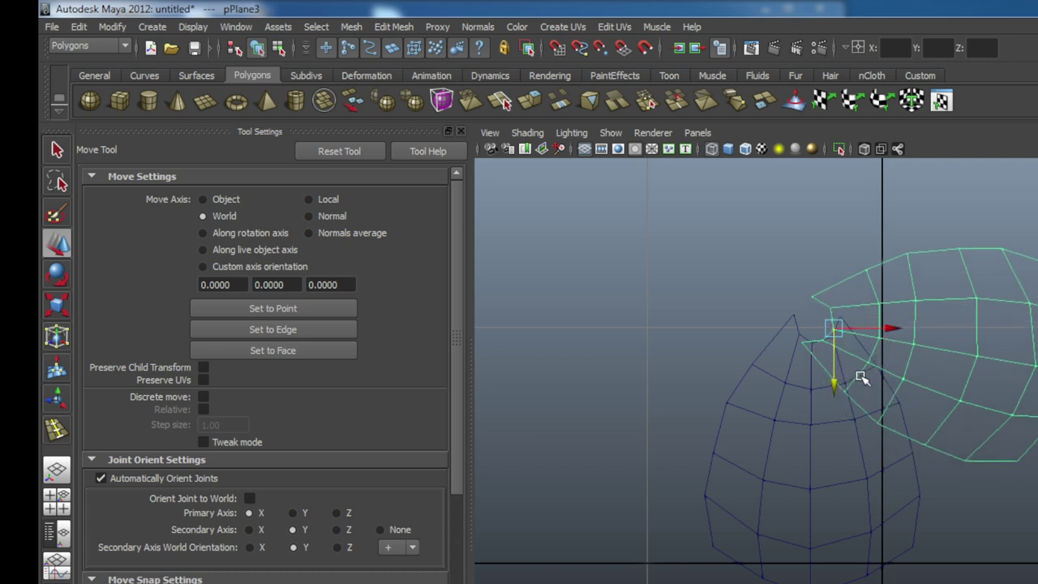
{"action": "left_click_drag", "start_coordinate": [892, 328], "coordinate": [927, 328]}
{"action": "left_click_drag", "start_coordinate": [870, 384], "coordinate": [873, 372]}
{"action": "left_click_drag", "start_coordinate": [918, 318], "coordinate": [898, 318]}
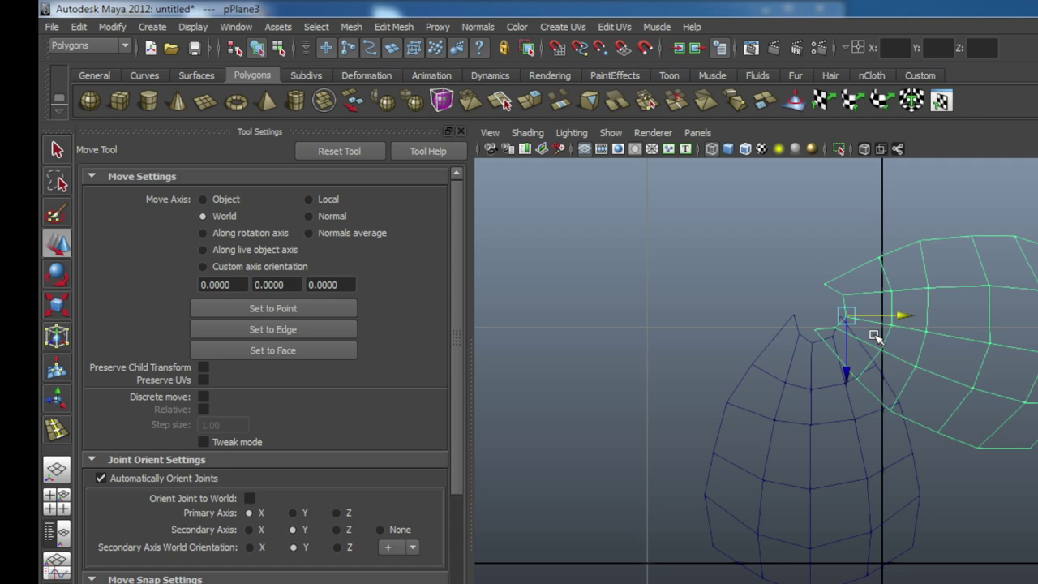
Duplicate the petal three times with its transform repeated to place copies around the centre
{"action": "key", "text": "shift+d"}
{"action": "key", "text": "shift+d"}
{"action": "key", "text": "shift+d"}
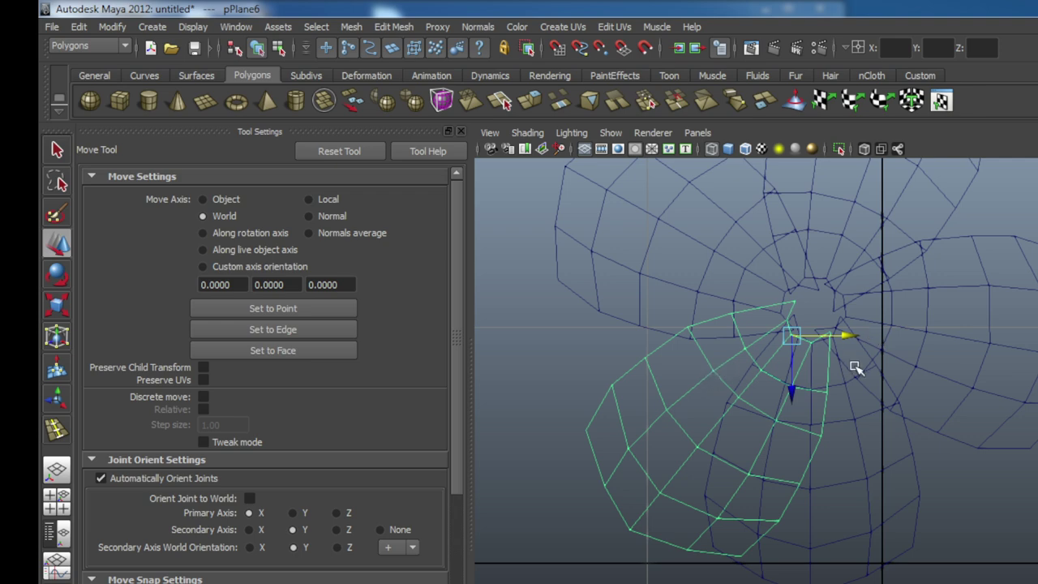
Rotate the newest petal clockwise so it points further to the lower left, away from the bottom petal
{"action": "key", "text": "e"}
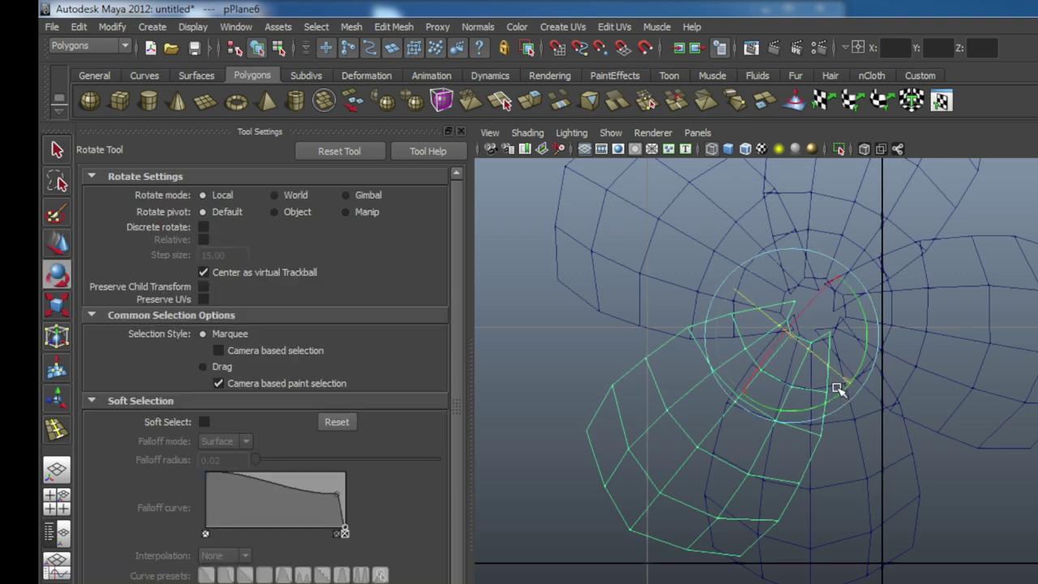
{"action": "left_click_drag", "start_coordinate": [820, 397], "coordinate": [825, 399]}
{"action": "left_click", "coordinate": [874, 375]}
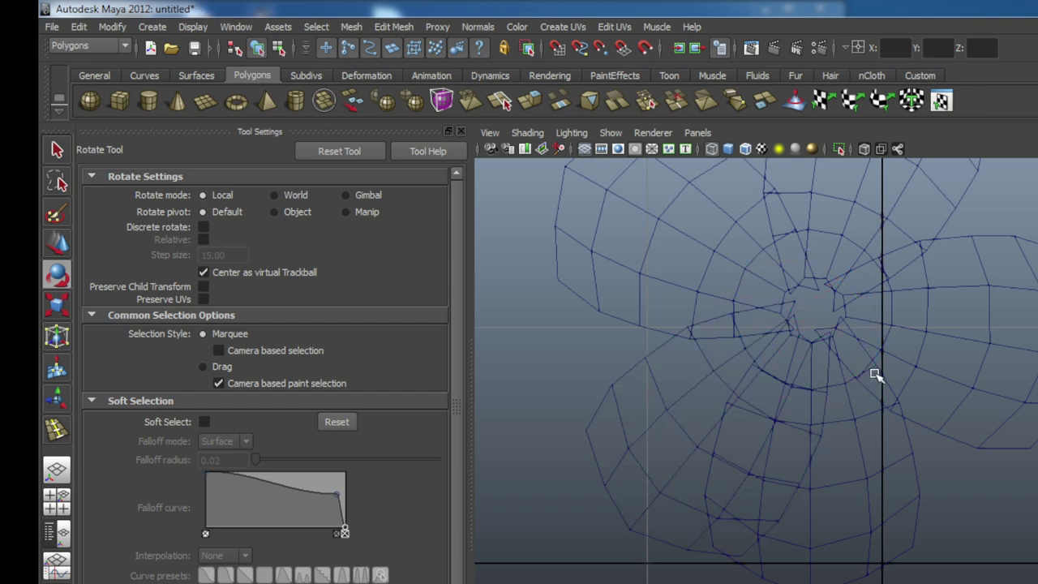
{"action": "left_click", "coordinate": [827, 405]}
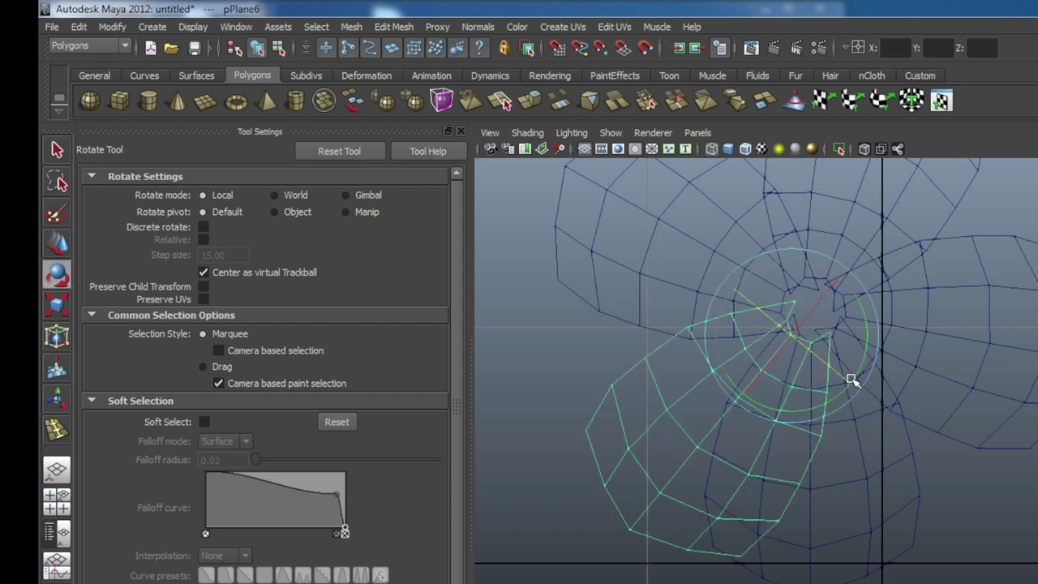
{"action": "left_click_drag", "start_coordinate": [861, 367], "coordinate": [846, 382]}
{"action": "left_click", "coordinate": [1033, 489]}
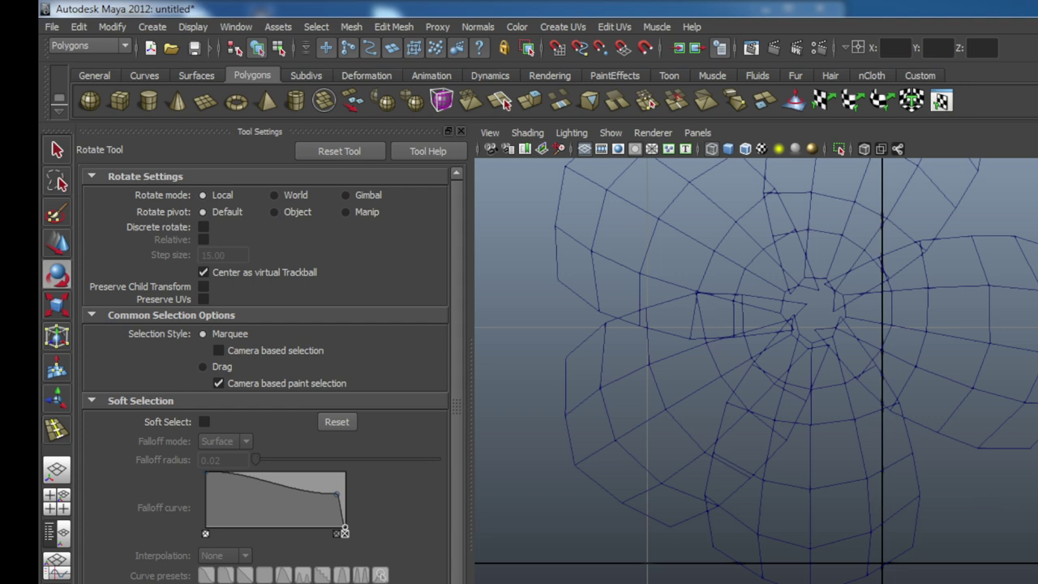
Rotate the right-hand petal counterclockwise toward the upper right and swing the bottom petal counterclockwise to the lower right
{"action": "left_click", "coordinate": [1033, 384]}
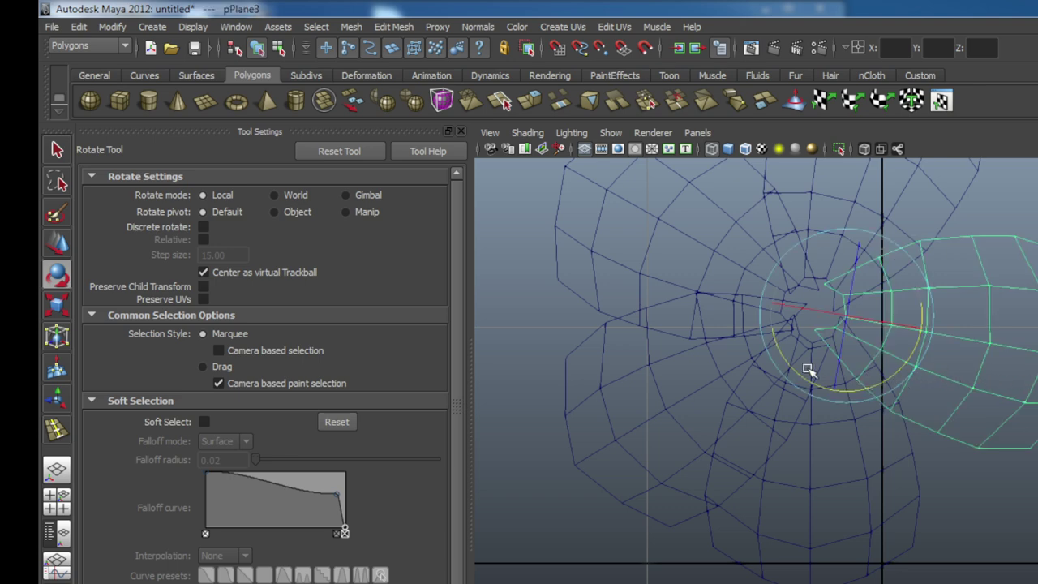
{"action": "left_click_drag", "start_coordinate": [800, 369], "coordinate": [850, 381]}
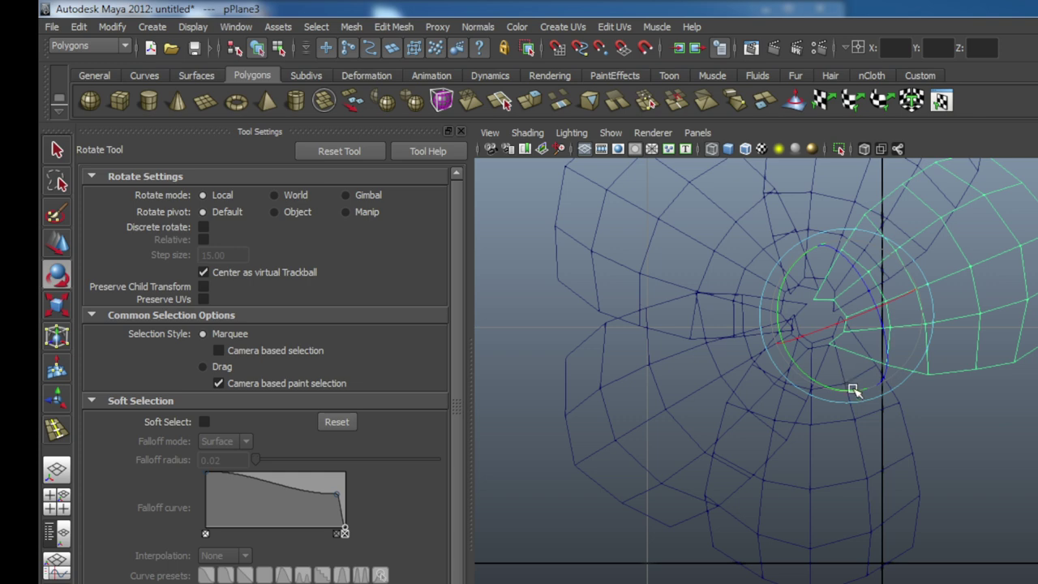
{"action": "left_click", "coordinate": [917, 460]}
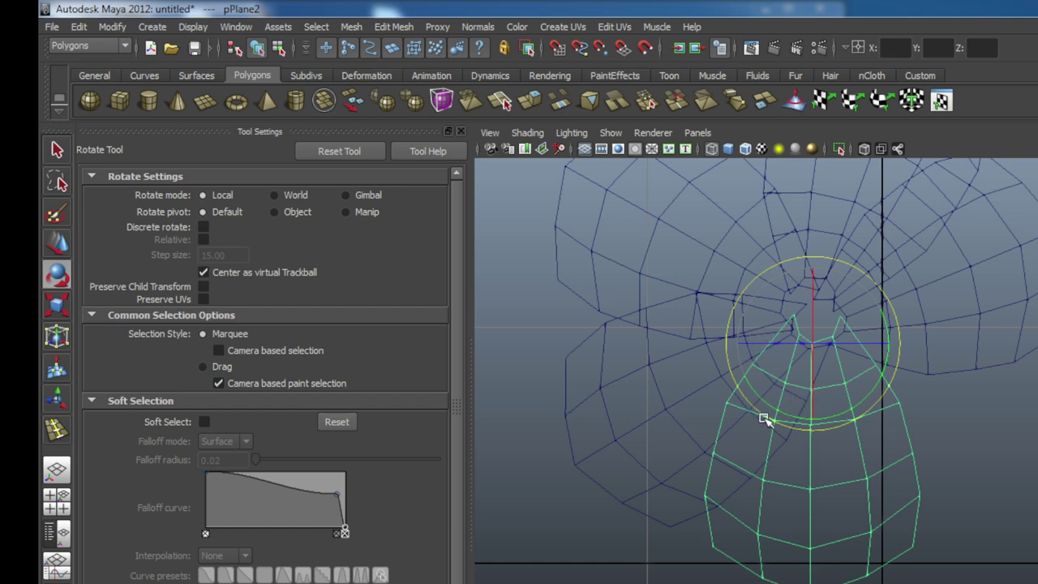
{"action": "left_click_drag", "start_coordinate": [779, 413], "coordinate": [895, 440]}
{"action": "left_click", "coordinate": [820, 466]}
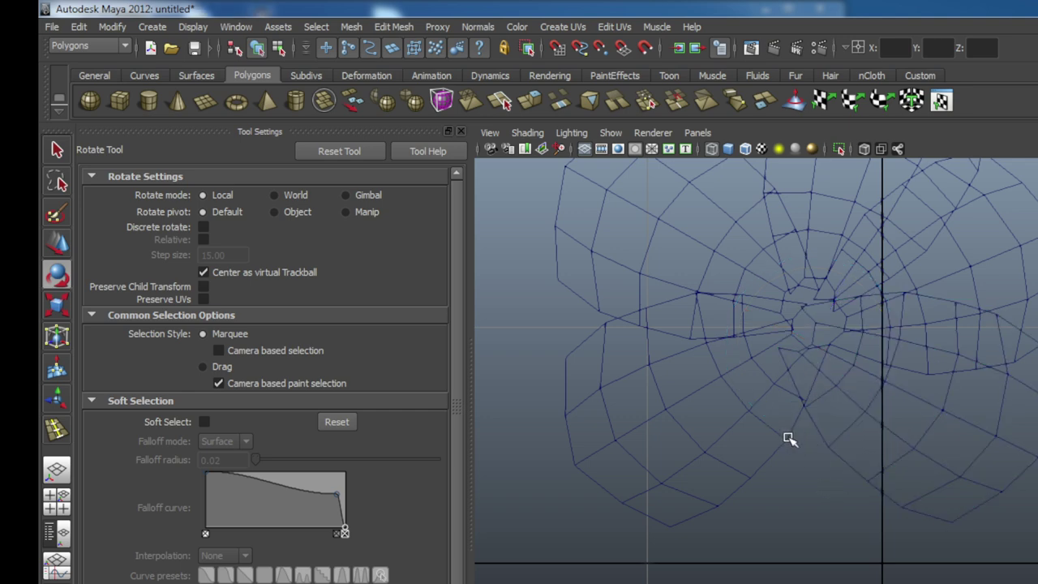
Duplicate the lower-left petal and rotate the copy counterclockwise to fill the gap at the bottom of the flower
{"action": "left_click", "coordinate": [788, 438]}
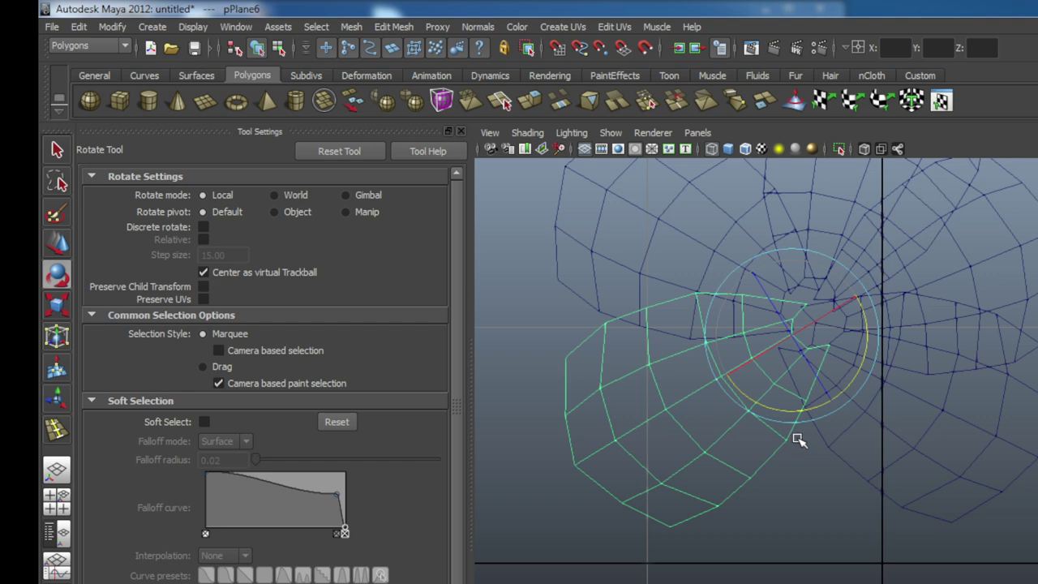
{"action": "left_click", "coordinate": [800, 440]}
{"action": "key", "text": "ctrl+s"}
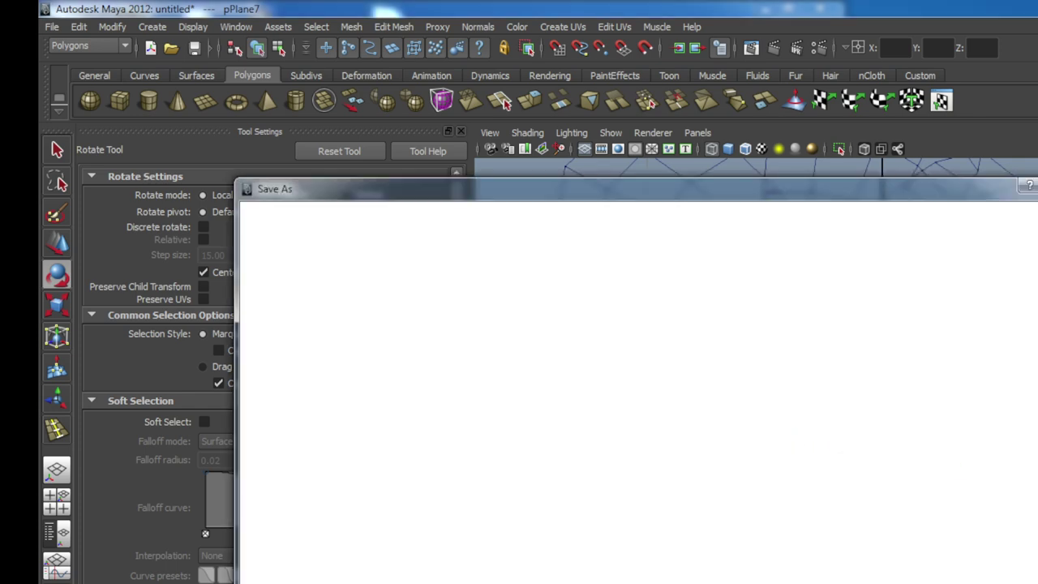
{"action": "key", "text": "Escape"}
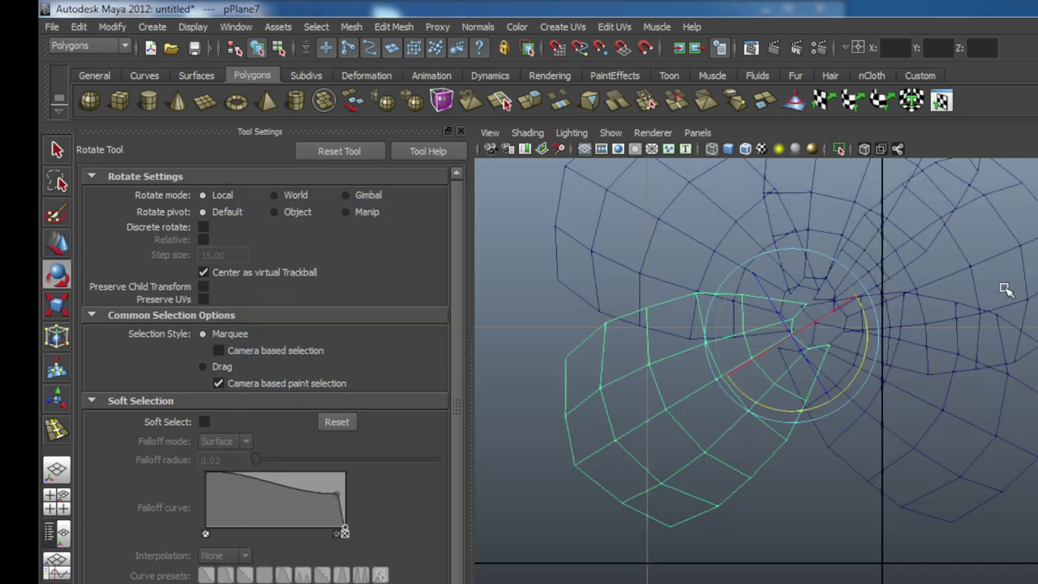
{"action": "key", "text": "ctrl+d"}
{"action": "key", "text": "w"}
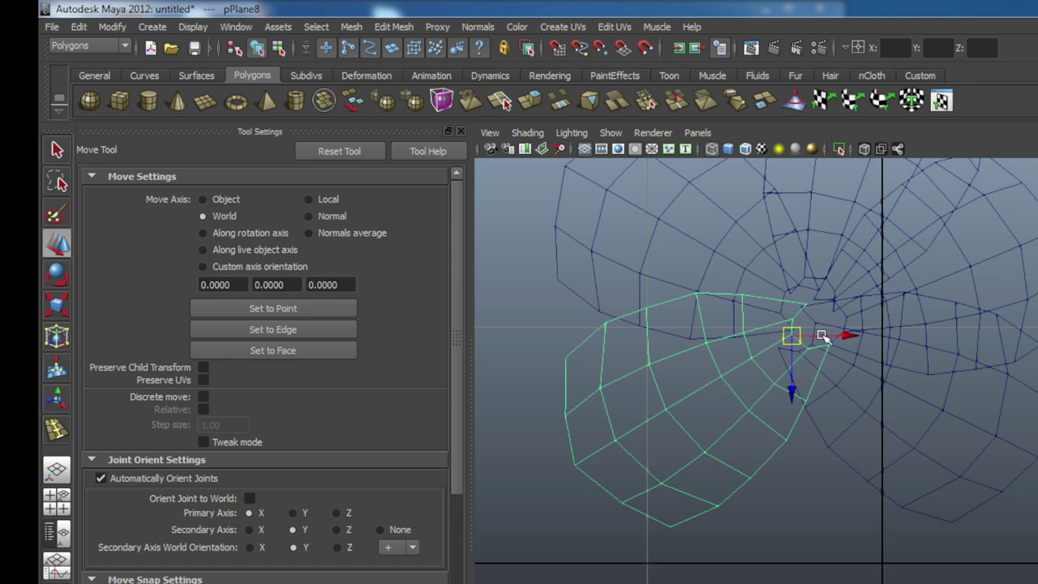
{"action": "key", "text": "e"}
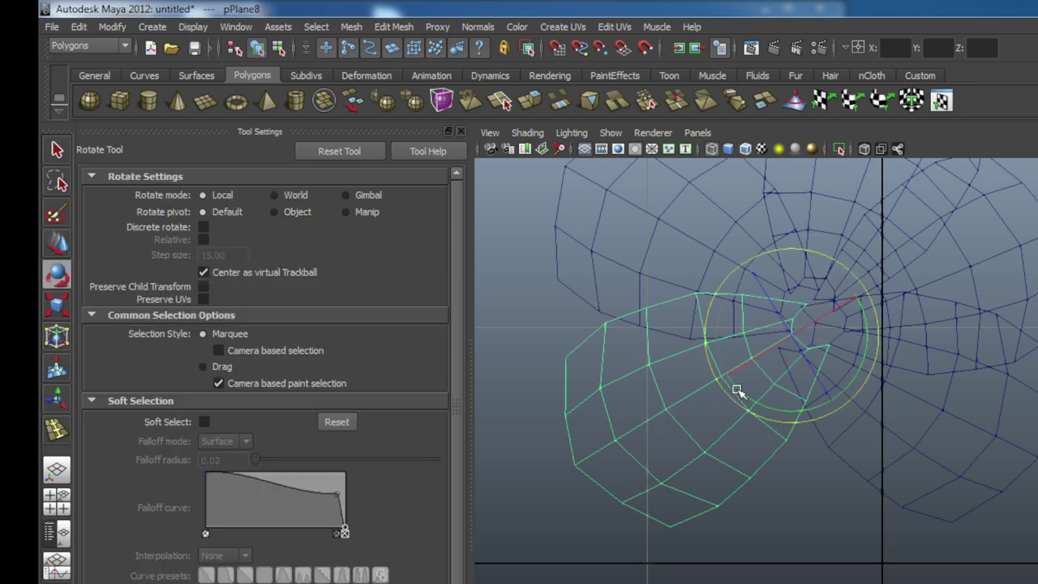
{"action": "left_click_drag", "start_coordinate": [737, 390], "coordinate": [823, 397]}
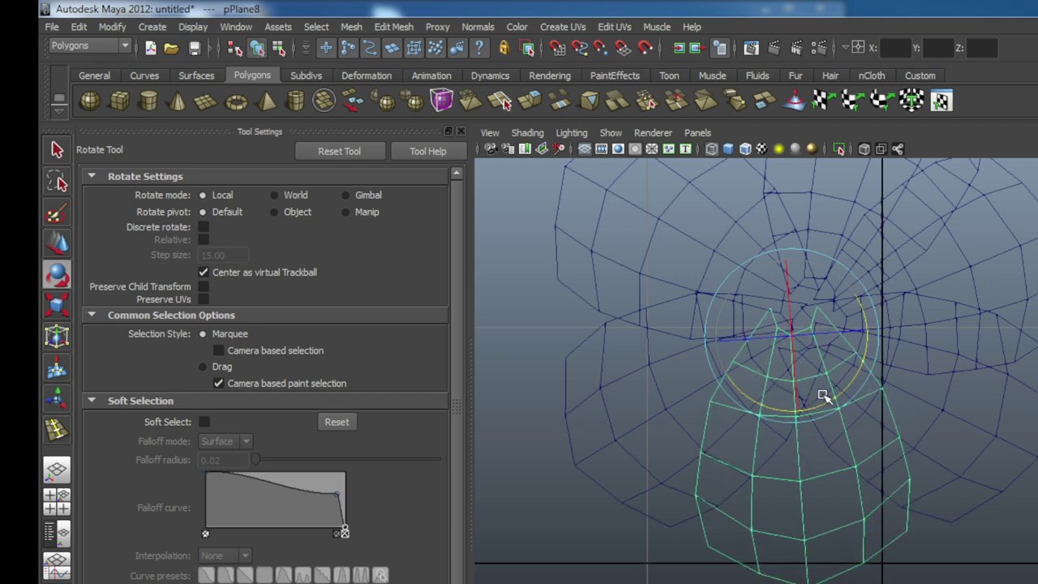
{"action": "left_click", "coordinate": [980, 542]}
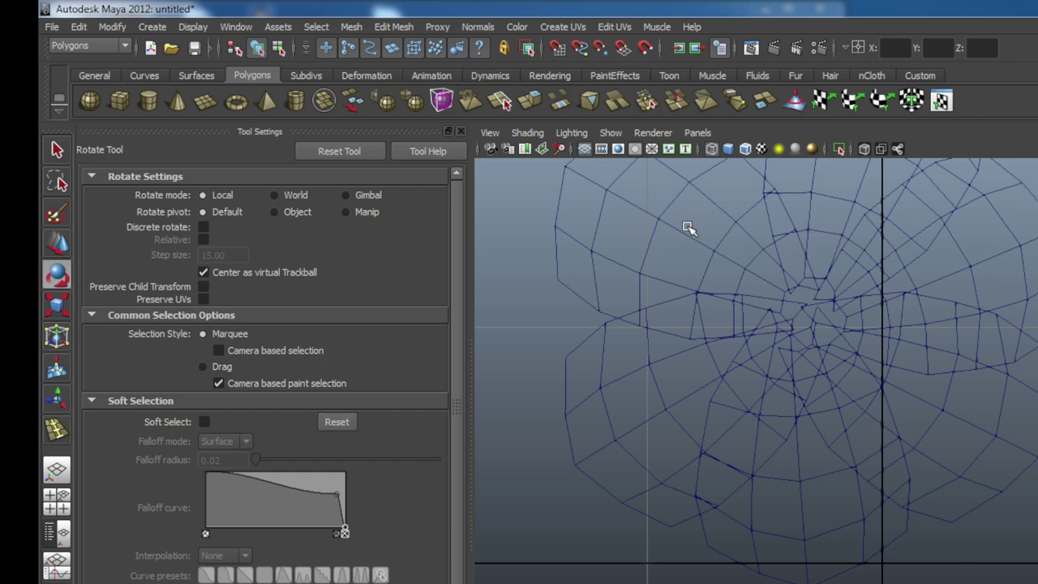
Rotate the upper-left petal and the top petal counterclockwise to space them evenly around the centre
{"action": "left_click", "coordinate": [718, 233]}
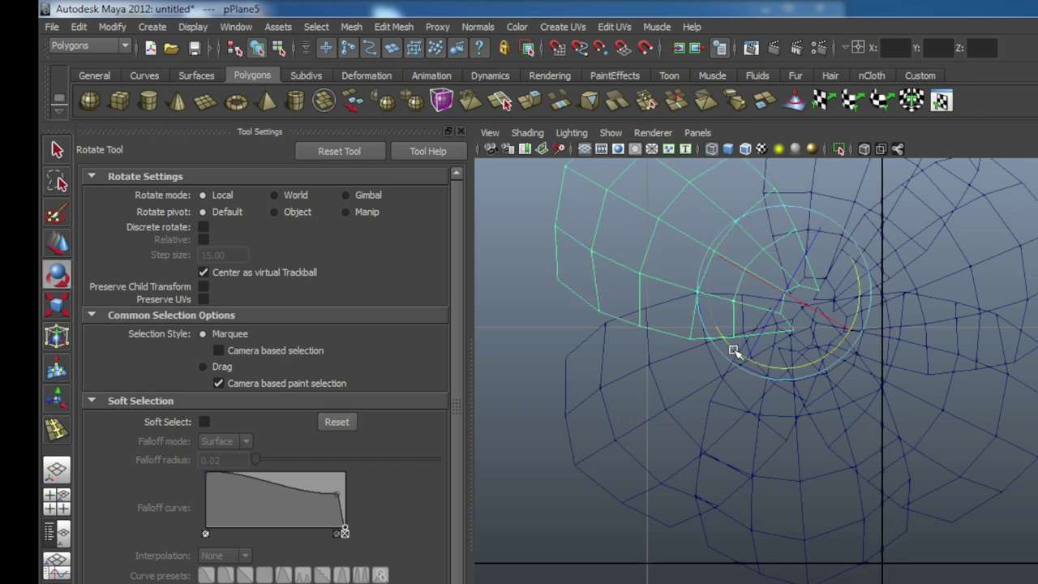
{"action": "left_click_drag", "start_coordinate": [741, 351], "coordinate": [752, 360]}
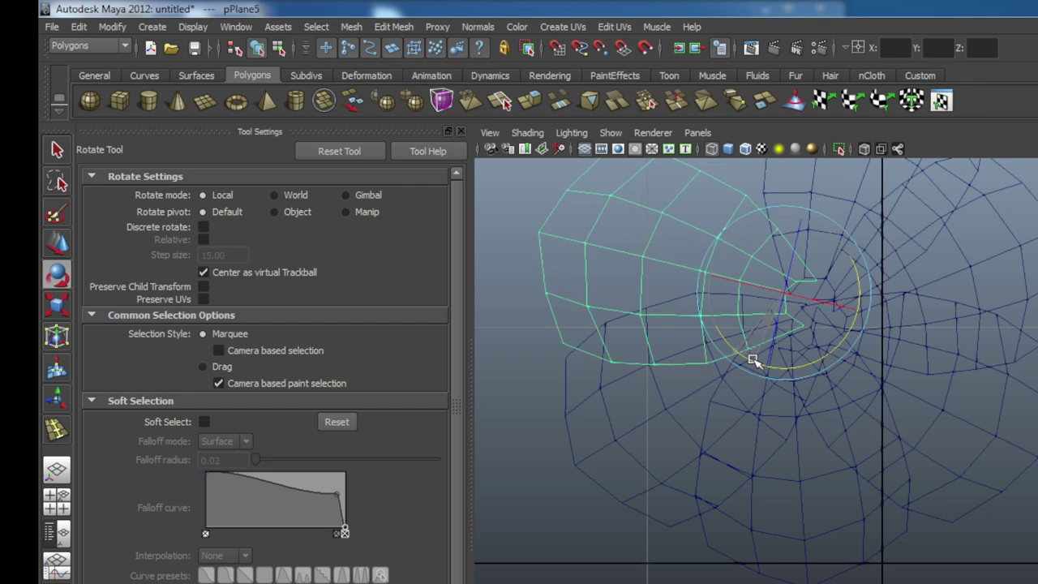
{"action": "left_click", "coordinate": [508, 350]}
{"action": "left_click", "coordinate": [788, 191]}
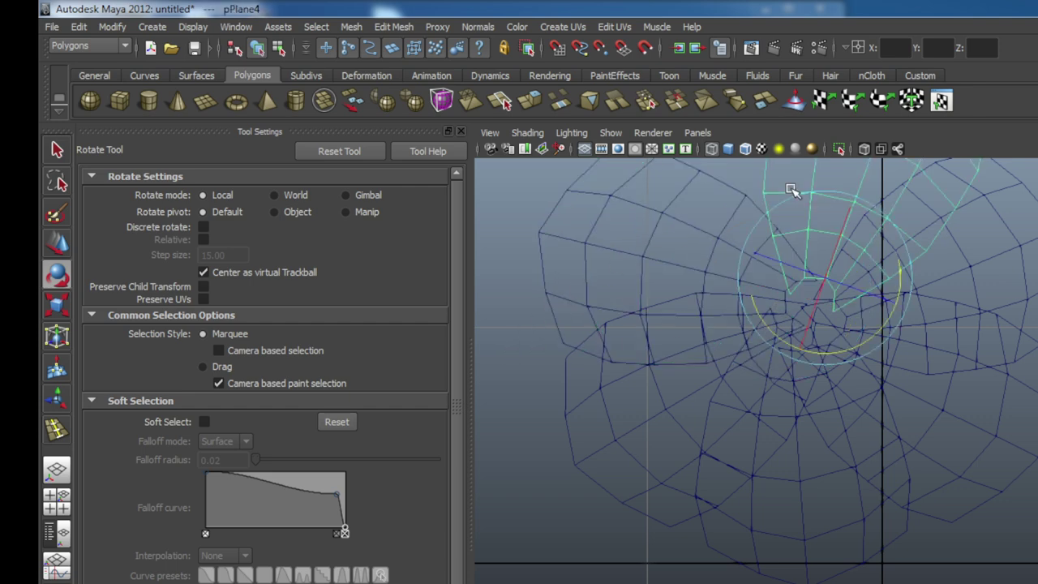
{"action": "left_click_drag", "start_coordinate": [766, 332], "coordinate": [803, 338]}
{"action": "left_click", "coordinate": [1030, 405]}
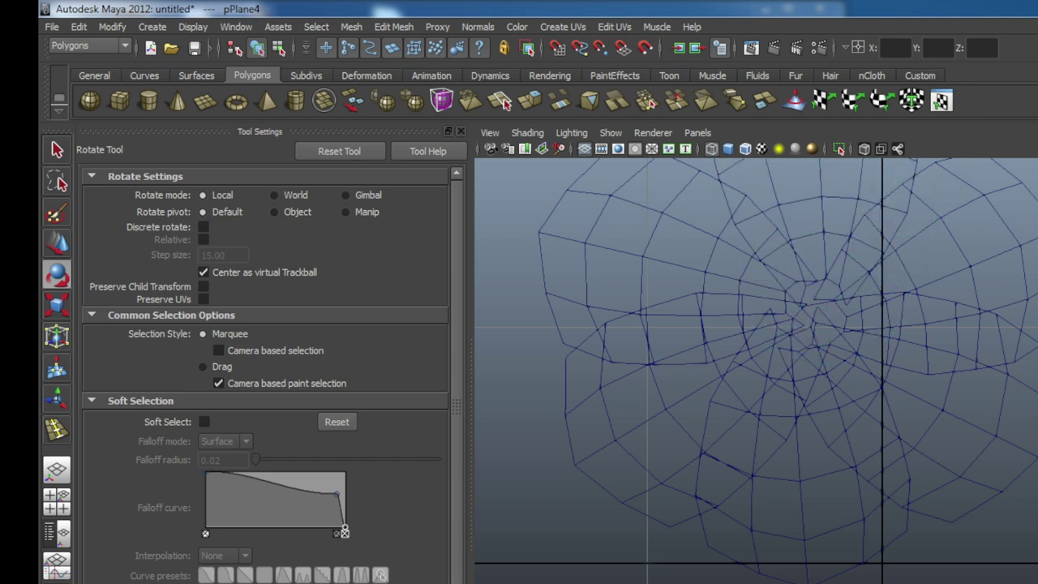
Turn on the smooth mesh preview for the upper-right petal and clear the selection
{"action": "left_click", "coordinate": [842, 334]}
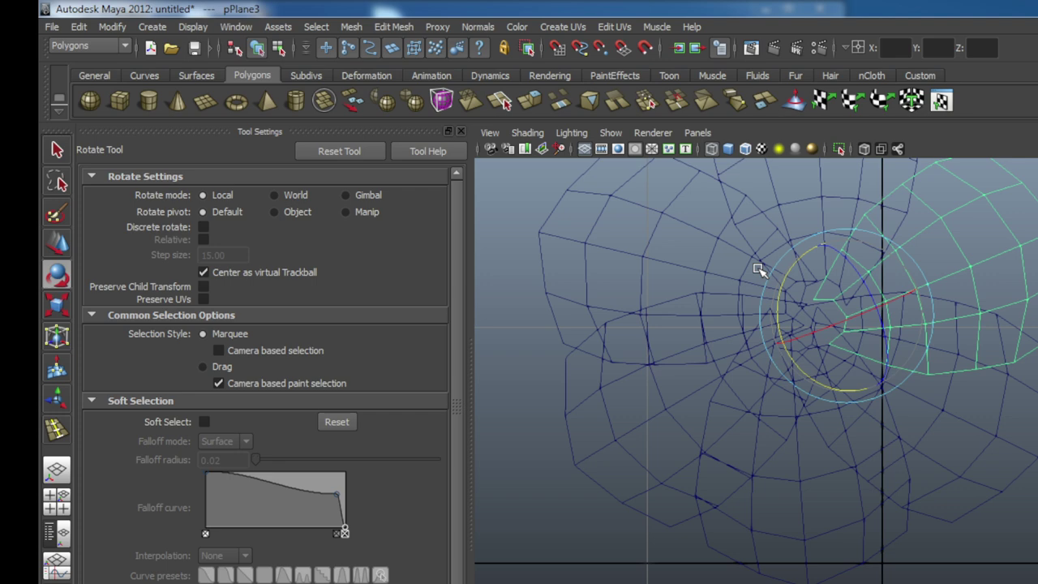
{"action": "key", "text": "3"}
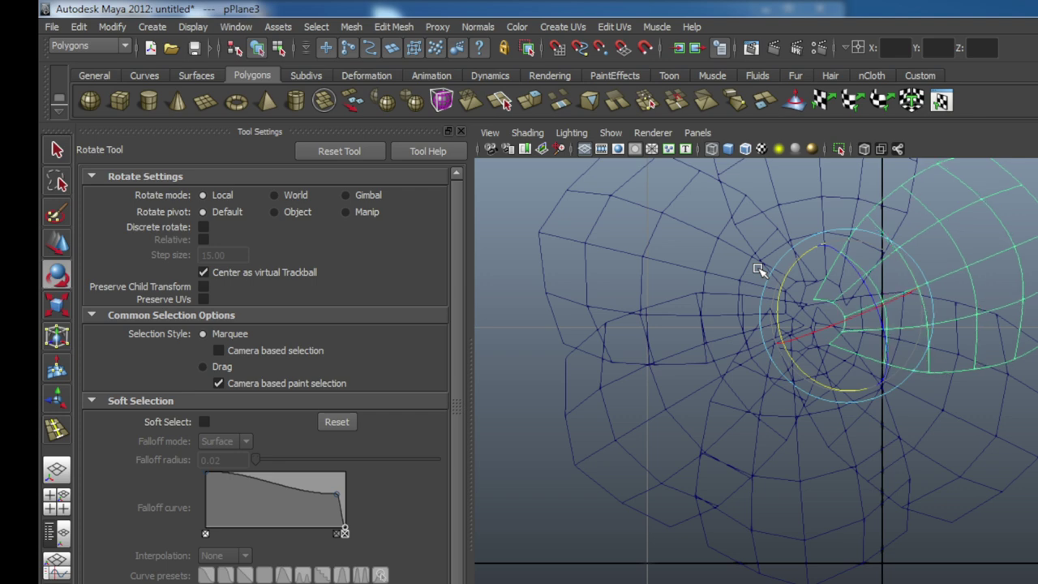
{"action": "left_click", "coordinate": [834, 433]}
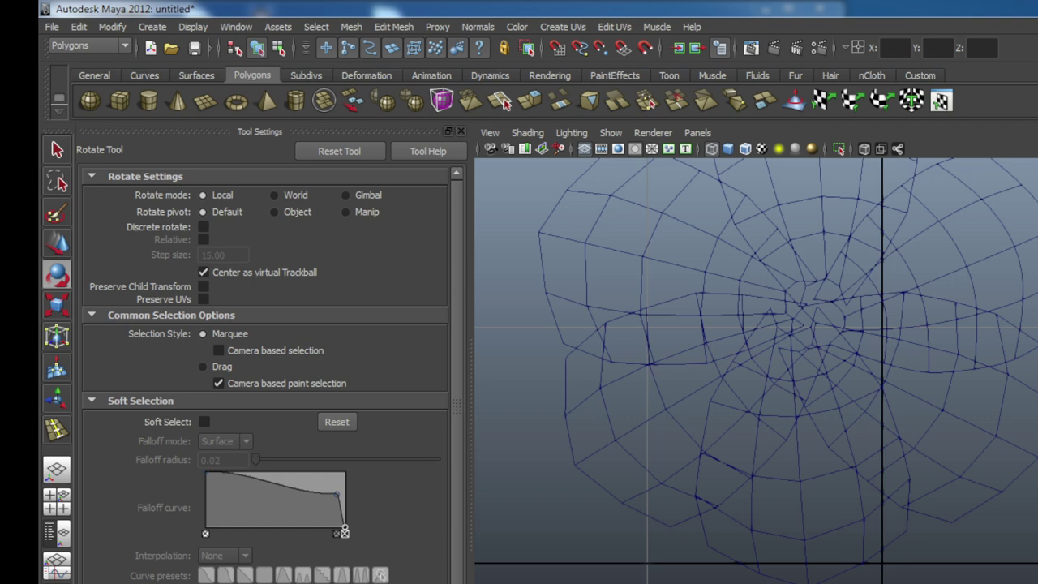
Display the petals smooth-shaded and examine them from a low angle in the perspective view
{"action": "key", "text": "5"}
{"action": "key", "text": "space"}
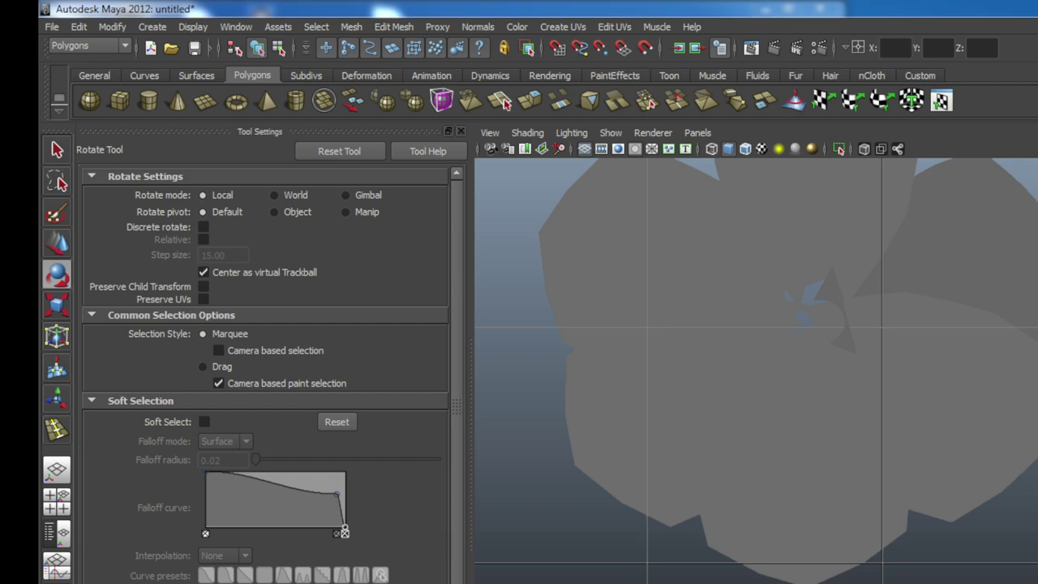
{"action": "left_click_drag", "start_coordinate": [890, 583], "coordinate": [869, 540]}
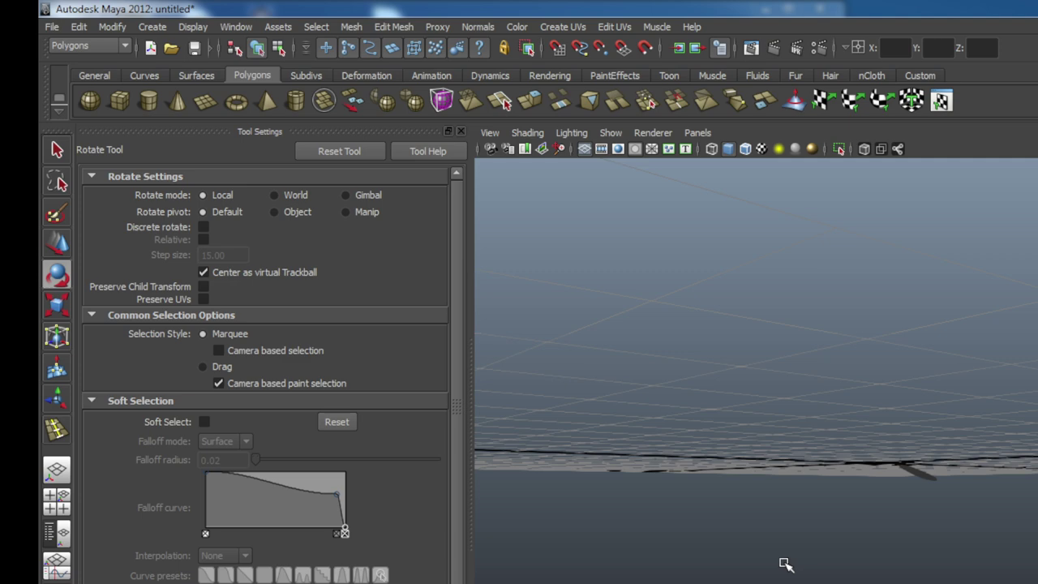
Start saving the scene into the edits folder inside the default project's scenes folder
{"action": "key", "text": "ctrl+s"}
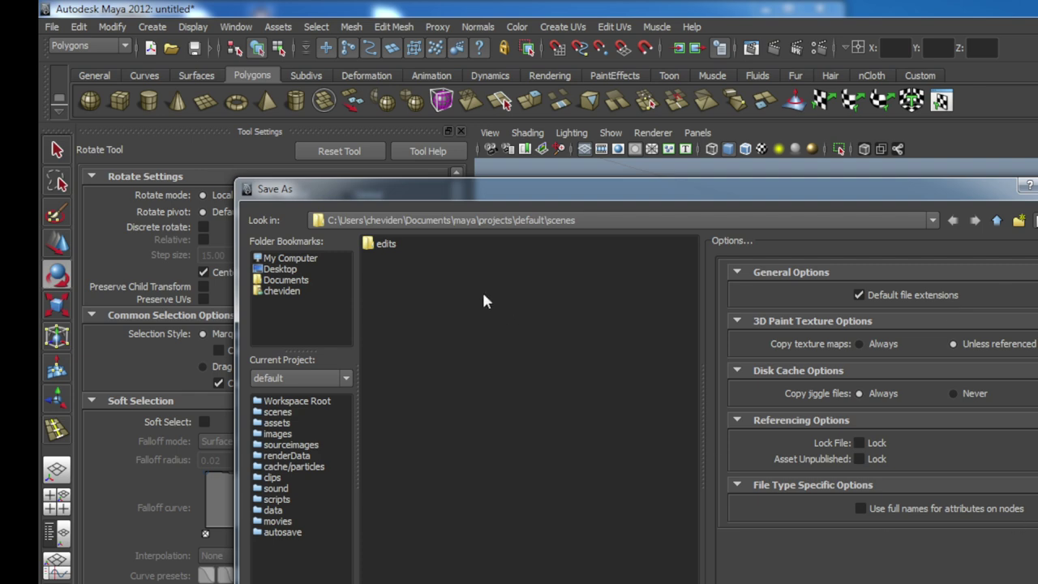
{"action": "left_click", "coordinate": [383, 245]}
{"action": "left_click", "coordinate": [393, 246]}
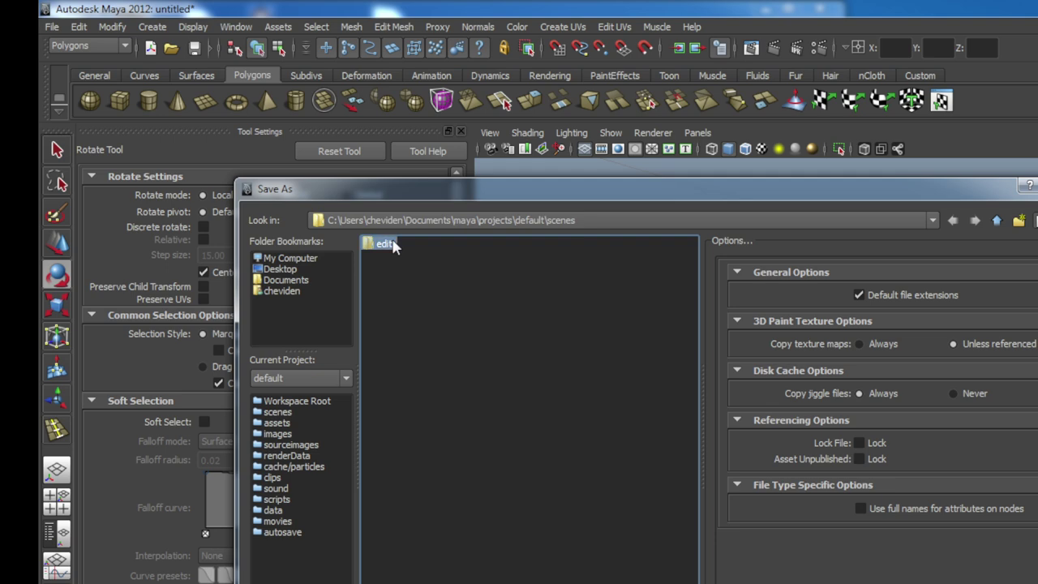
{"action": "key", "text": "Return"}
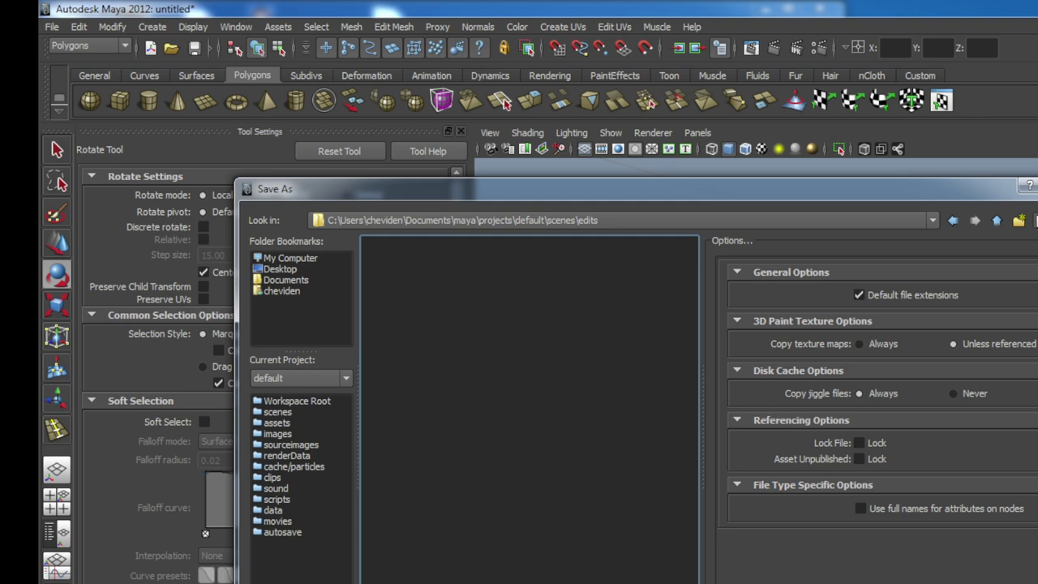
{"action": "key", "text": "Tab"}
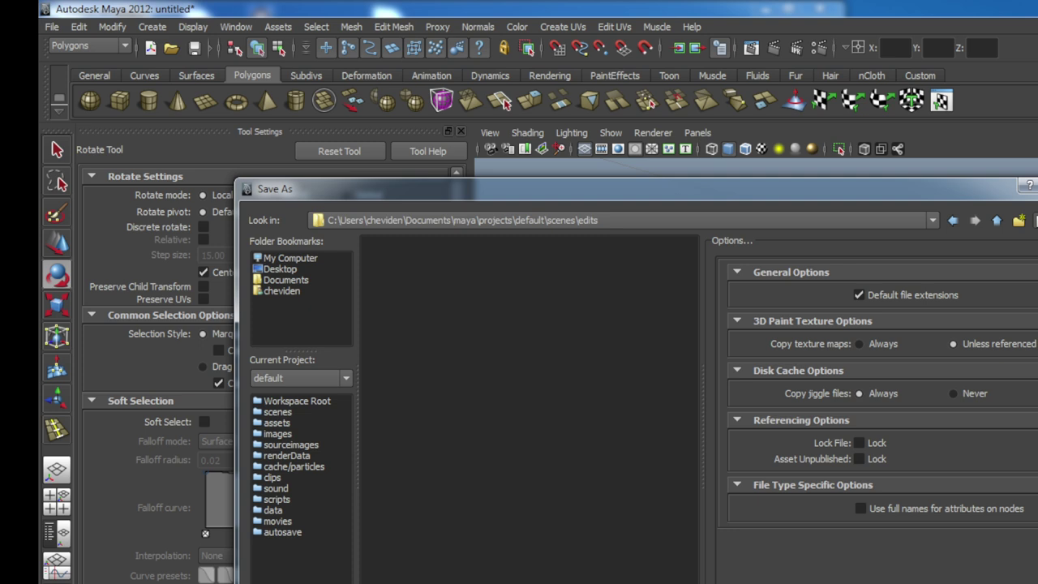